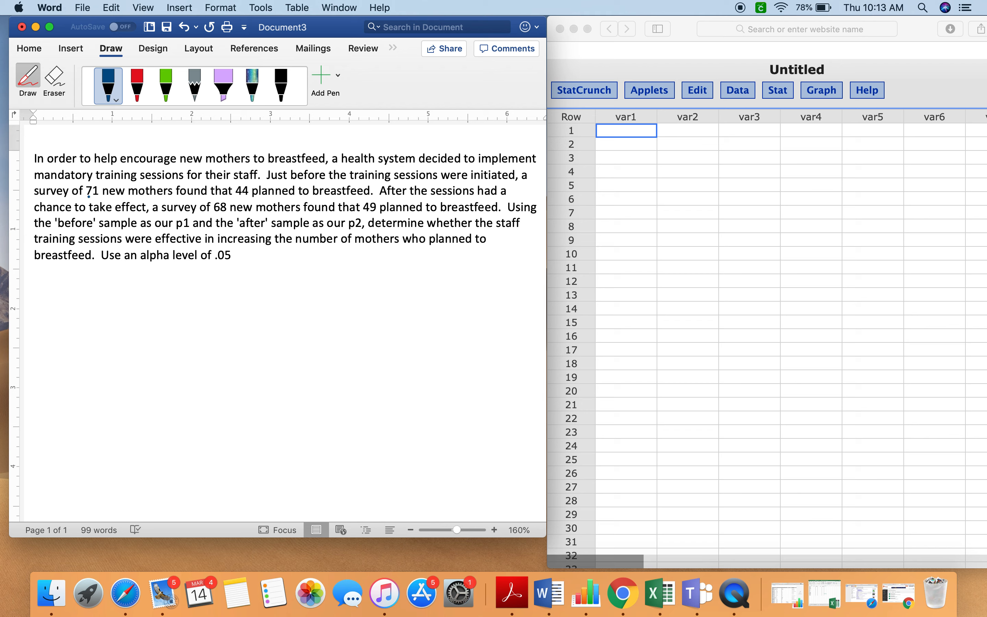
Underline in blue ink "71 new mothers", "44 planned to breastfeed", "68 new mothers" and "49 planned to breastfeed" in the problem text.
drag(86, 199, 176, 200)
drag(238, 199, 359, 196)
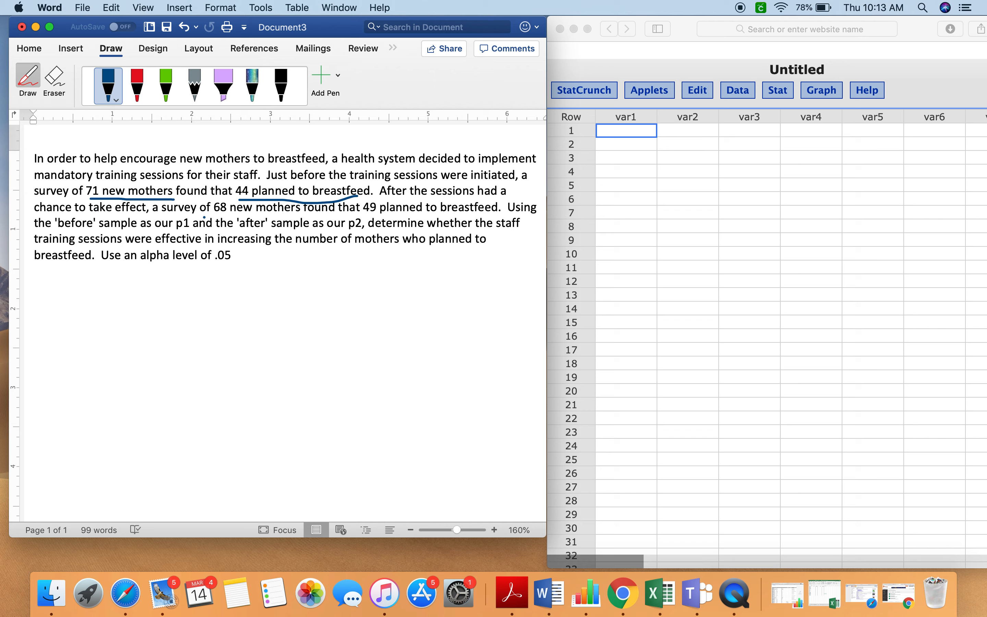
drag(217, 216, 287, 212)
drag(367, 212, 464, 211)
Underline the words "before", "p1", "after", "p2" and "increasing" in the problem text.
drag(58, 227, 89, 226)
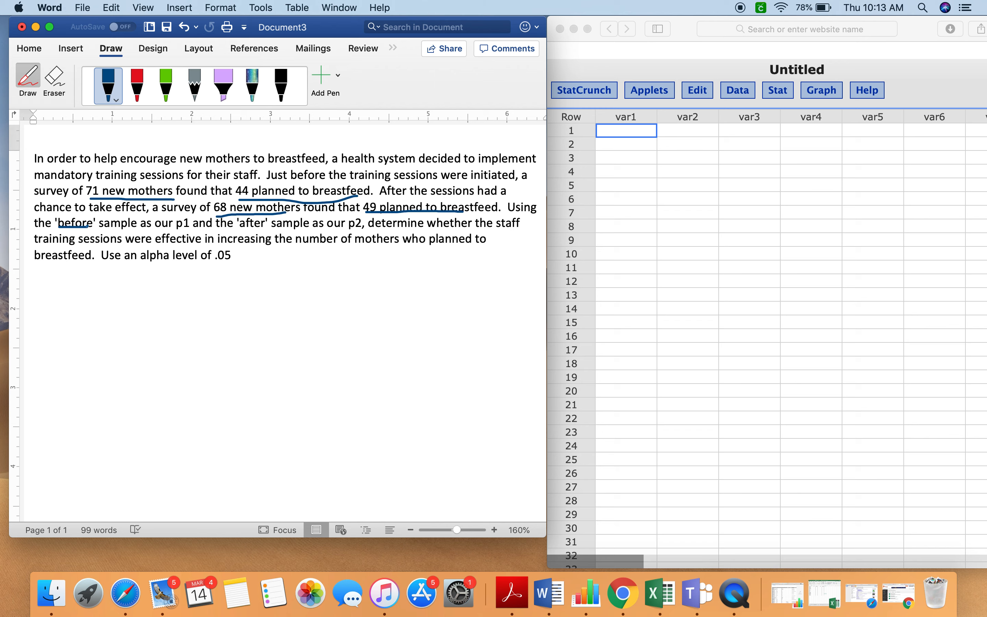
drag(176, 230, 263, 230)
drag(344, 232, 359, 231)
drag(222, 246, 268, 248)
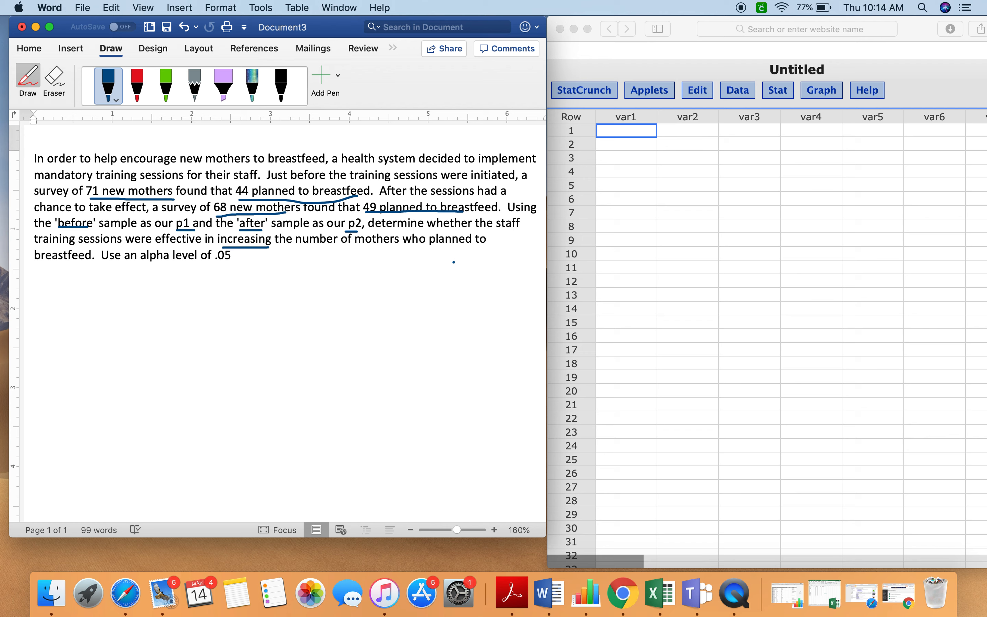
Handwrite the claim P2 > P1 just below the problem text and underline P2.
mouse_move(423, 260)
mouse_down()
mouse_move(421, 273)
mouse_move(426, 264)
mouse_move(442, 277)
mouse_move(451, 261)
mouse_move(448, 270)
mouse_move(474, 274)
mouse_move(484, 261)
mouse_move(474, 266)
mouse_move(489, 273)
mouse_up()
drag(423, 282, 441, 280)
Handwrite the two sample proportions below the problem as P1 = 44/71 and P2 = 49/68.
mouse_move(66, 291)
mouse_down()
mouse_move(64, 306)
mouse_move(75, 291)
mouse_move(65, 298)
mouse_move(80, 307)
mouse_up()
drag(95, 295, 131, 296)
drag(129, 290, 128, 319)
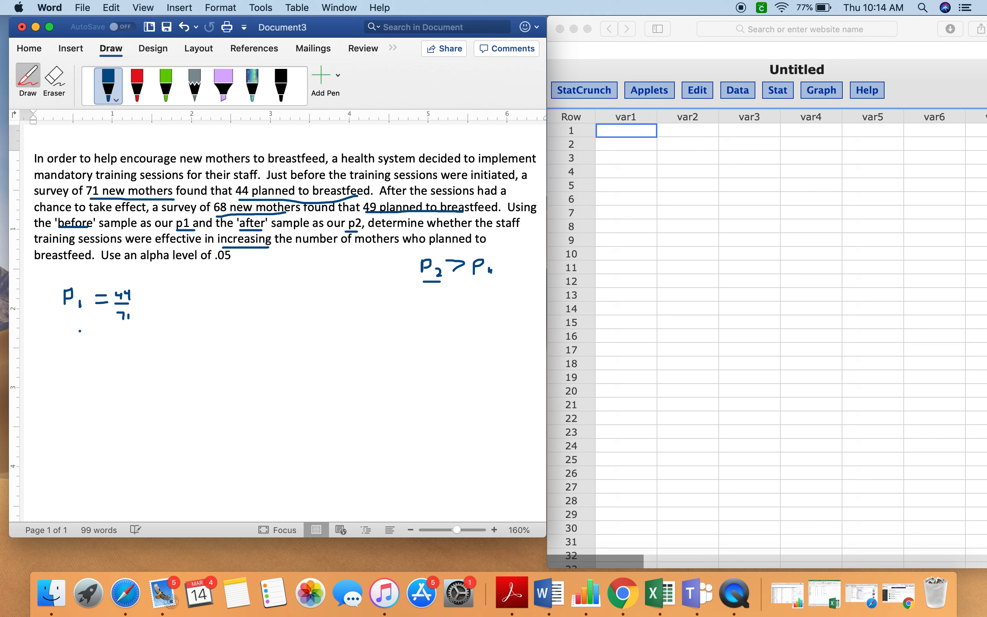
mouse_move(67, 346)
mouse_down()
mouse_move(67, 357)
mouse_move(102, 358)
mouse_up()
drag(114, 343, 122, 350)
mouse_move(120, 343)
mouse_down()
mouse_move(120, 356)
mouse_move(130, 350)
mouse_move(133, 358)
mouse_move(120, 362)
mouse_move(133, 362)
mouse_move(113, 377)
mouse_move(140, 384)
mouse_move(138, 375)
mouse_up()
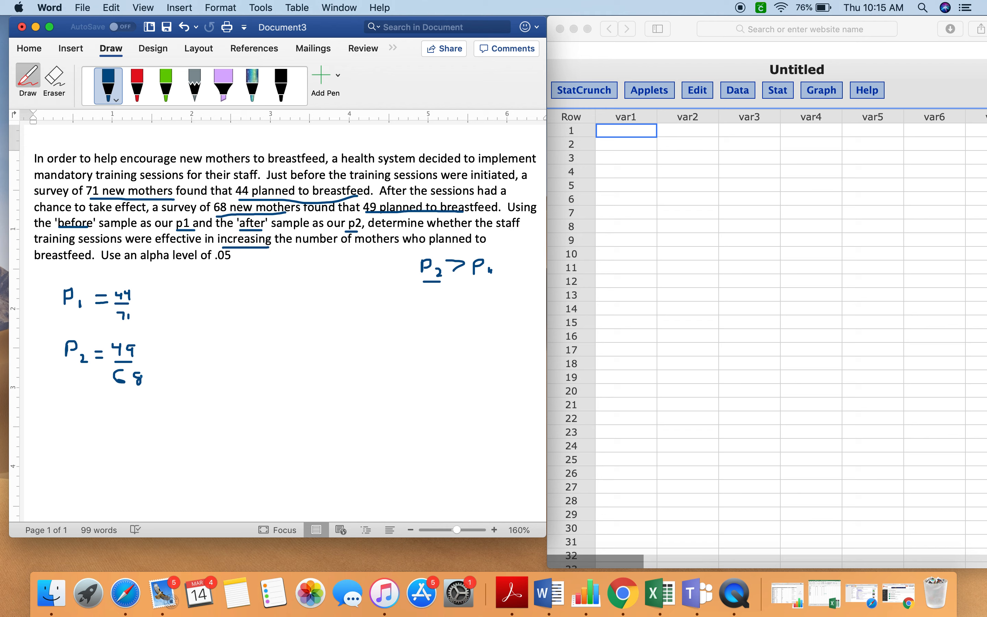
Write the decimal values beside the fractions: = .6197 for P1 and = .7206 for P2.
drag(152, 299, 193, 312)
mouse_move(208, 302)
mouse_down()
mouse_move(207, 321)
mouse_move(224, 307)
mouse_move(222, 321)
mouse_move(235, 302)
mouse_move(239, 317)
mouse_up()
mouse_move(178, 370)
mouse_down()
mouse_move(206, 369)
mouse_move(213, 387)
mouse_move(239, 368)
mouse_move(247, 385)
mouse_move(241, 378)
mouse_up()
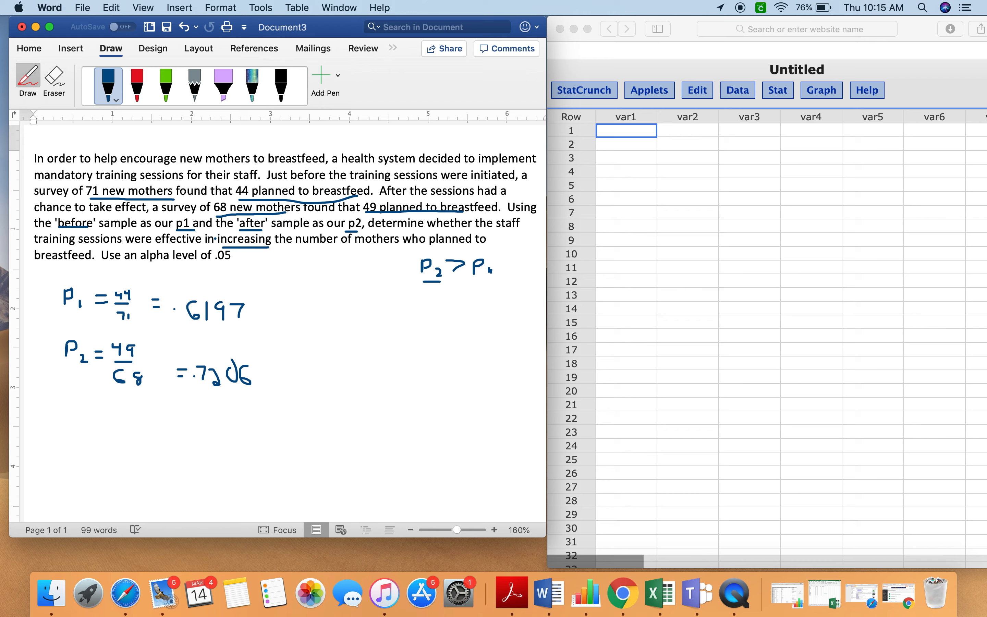
Underline "increasing" a second time and circle the .05 alpha level in the problem text.
drag(222, 247, 268, 247)
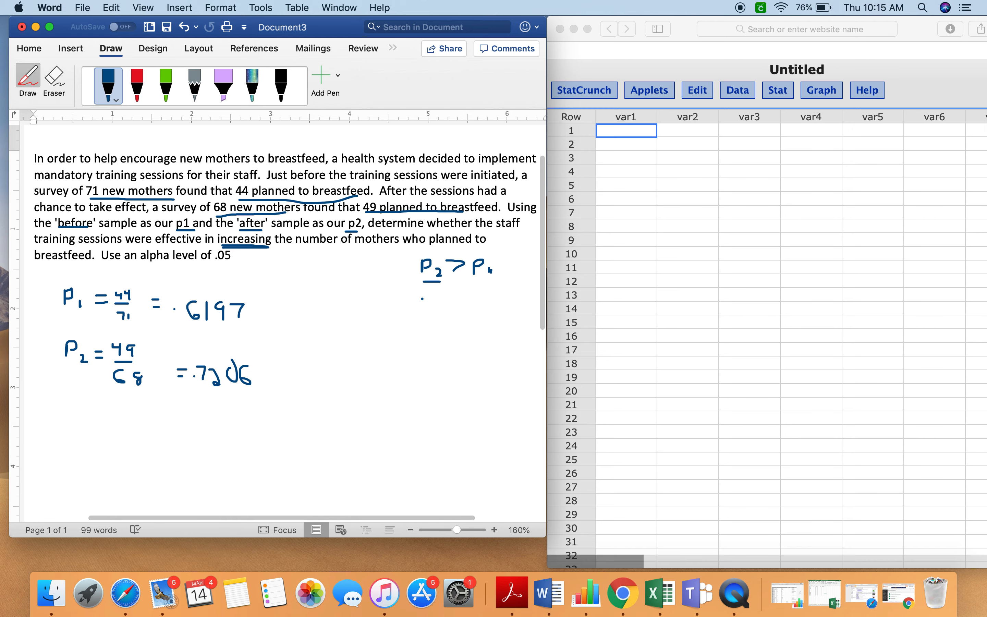
scroll(323, 380, down, 2)
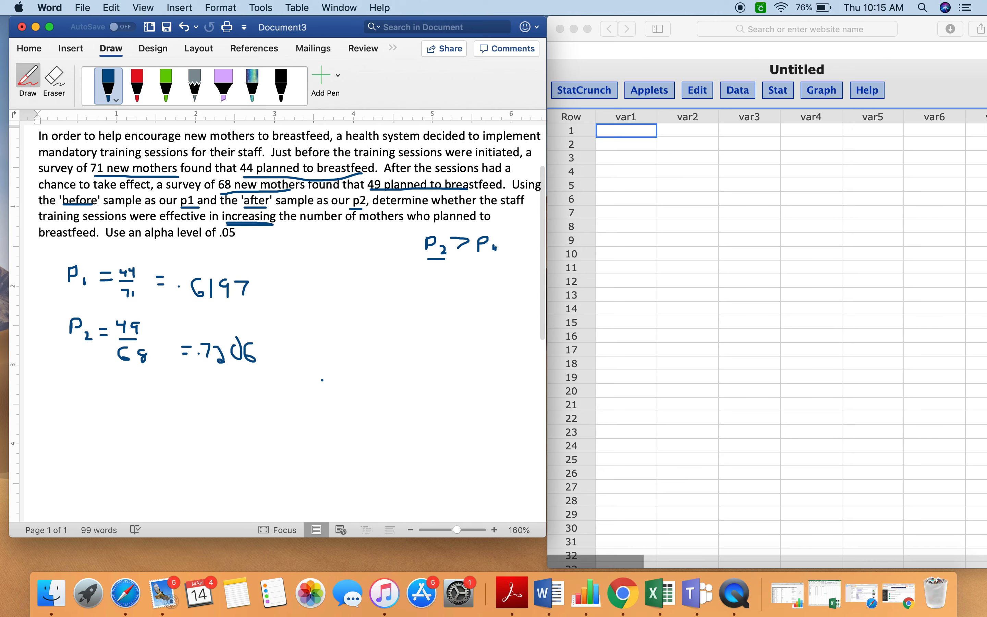
scroll(322, 380, down, 2)
scroll(323, 380, down, 1)
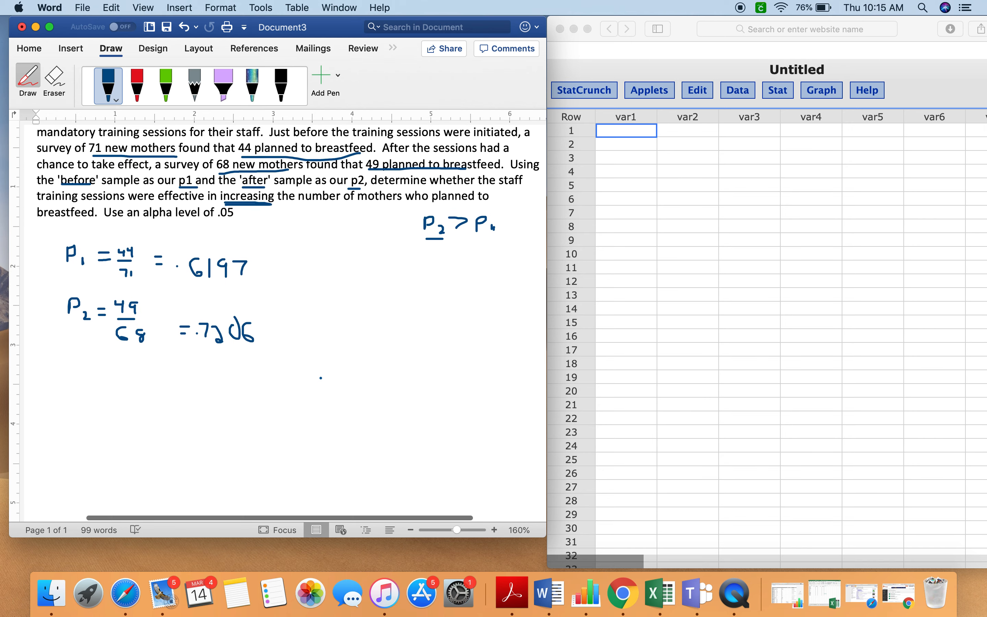
mouse_move(240, 223)
mouse_down()
mouse_move(221, 206)
mouse_move(229, 225)
mouse_move(239, 220)
mouse_up()
scroll(278, 315, up, 2)
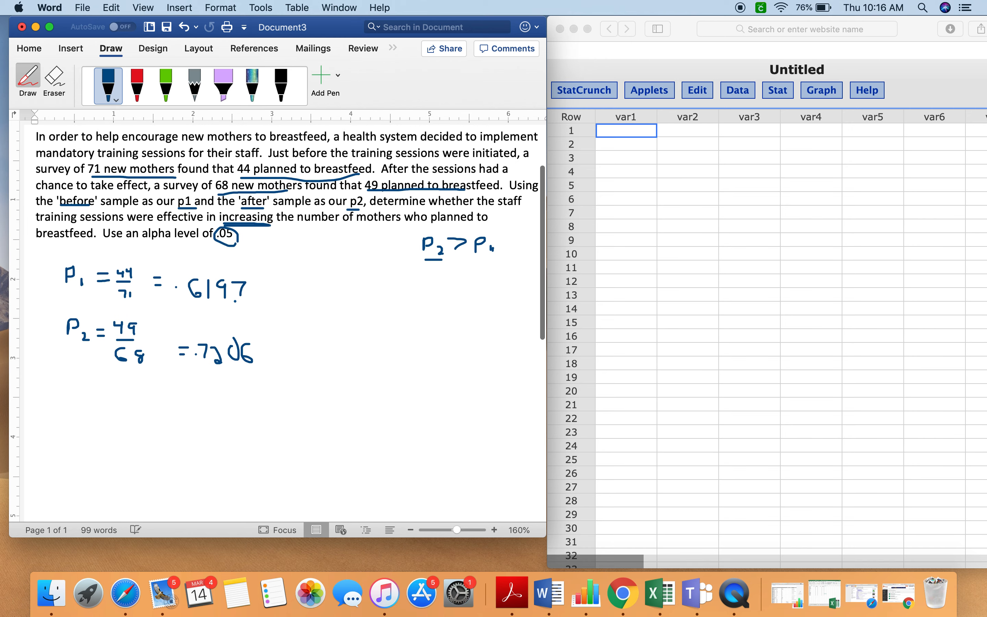
Handwrite the null hypothesis H0: P1 = P2 below the sample proportions.
scroll(490, 242, down, 1)
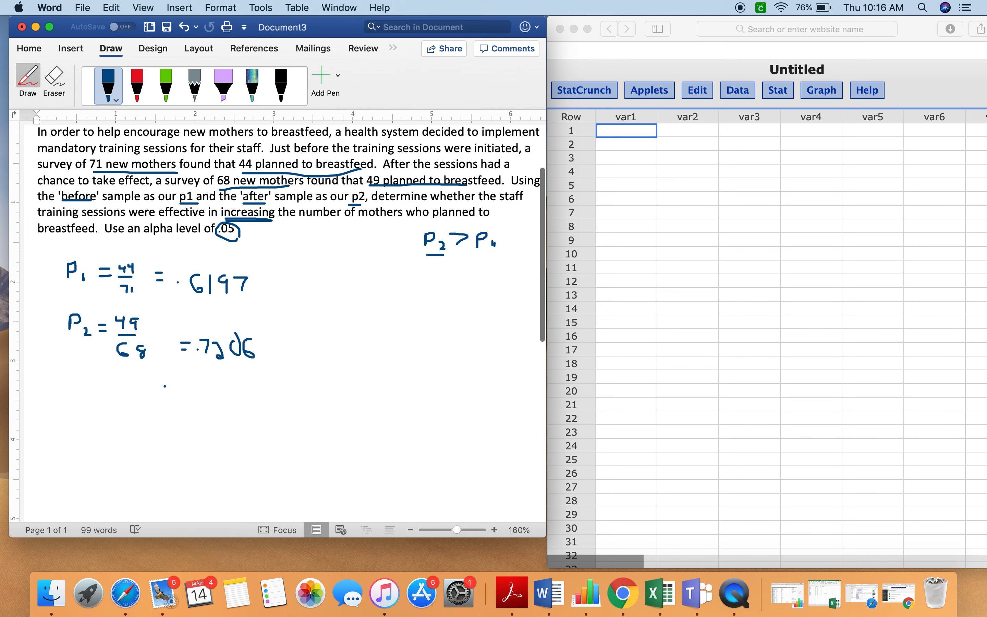
mouse_move(69, 411)
mouse_down()
mouse_move(69, 429)
mouse_move(80, 420)
mouse_move(87, 433)
mouse_move(124, 431)
mouse_move(125, 421)
mouse_move(146, 438)
mouse_move(171, 420)
mouse_move(164, 432)
mouse_move(182, 439)
mouse_move(192, 418)
mouse_move(183, 431)
mouse_move(219, 443)
mouse_up()
click(106, 417)
click(208, 432)
scroll(277, 319, down, 1)
Restate the claim as P1 < P2 under P2 > P1 and write the second hypothesis line H0: P1 < P2.
click(96, 455)
mouse_move(72, 440)
mouse_down()
mouse_move(72, 458)
mouse_move(85, 445)
mouse_move(84, 460)
mouse_move(95, 458)
mouse_up()
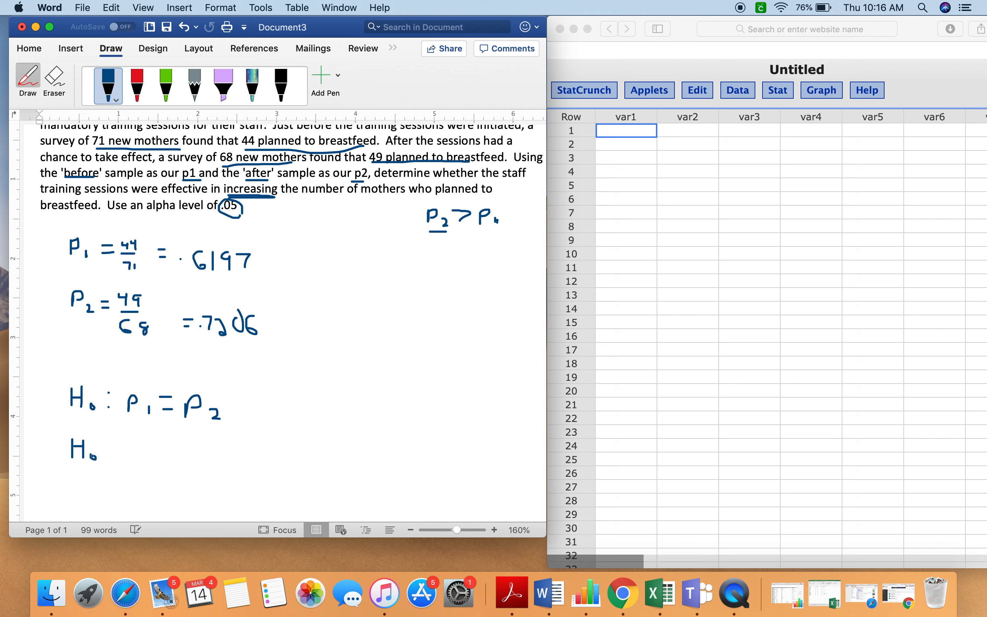
click(107, 438)
drag(424, 255, 425, 270)
mouse_move(425, 253)
mouse_down()
mouse_move(442, 271)
mouse_move(453, 261)
mouse_move(498, 277)
mouse_up()
mouse_move(127, 449)
mouse_down()
mouse_move(126, 461)
mouse_move(127, 439)
mouse_move(128, 452)
mouse_move(148, 463)
mouse_move(167, 441)
mouse_move(177, 452)
mouse_move(194, 436)
mouse_move(221, 461)
mouse_up()
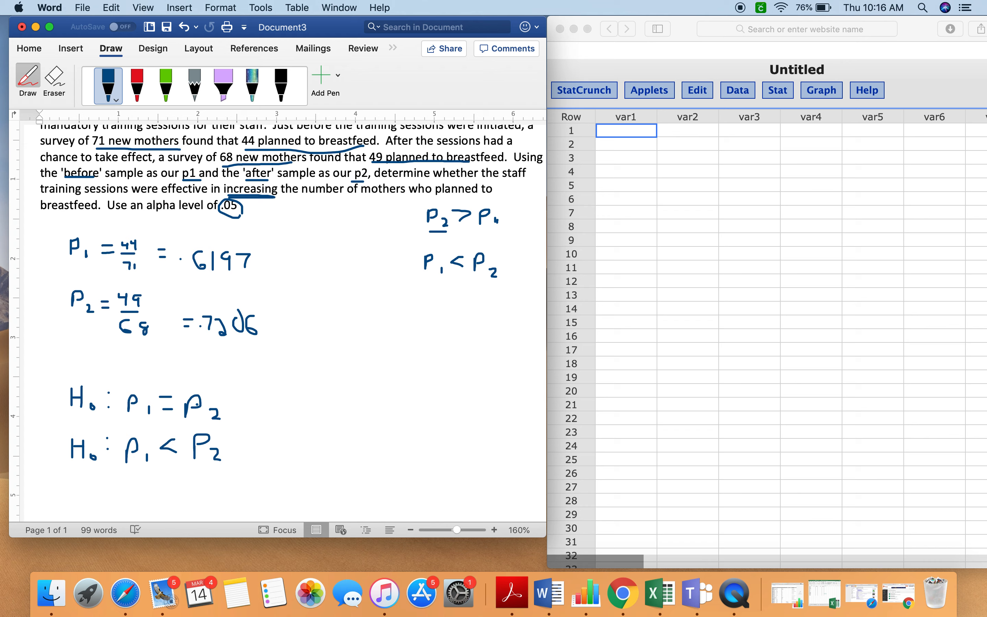
Rewrite the hypotheses beside the originals as P1 - P2 = 0 and P1 - P2 < 0, with arrows showing P2 moving across.
mouse_move(276, 414)
mouse_down()
mouse_move(284, 400)
mouse_move(306, 408)
mouse_move(321, 398)
mouse_move(333, 420)
mouse_move(392, 398)
mouse_up()
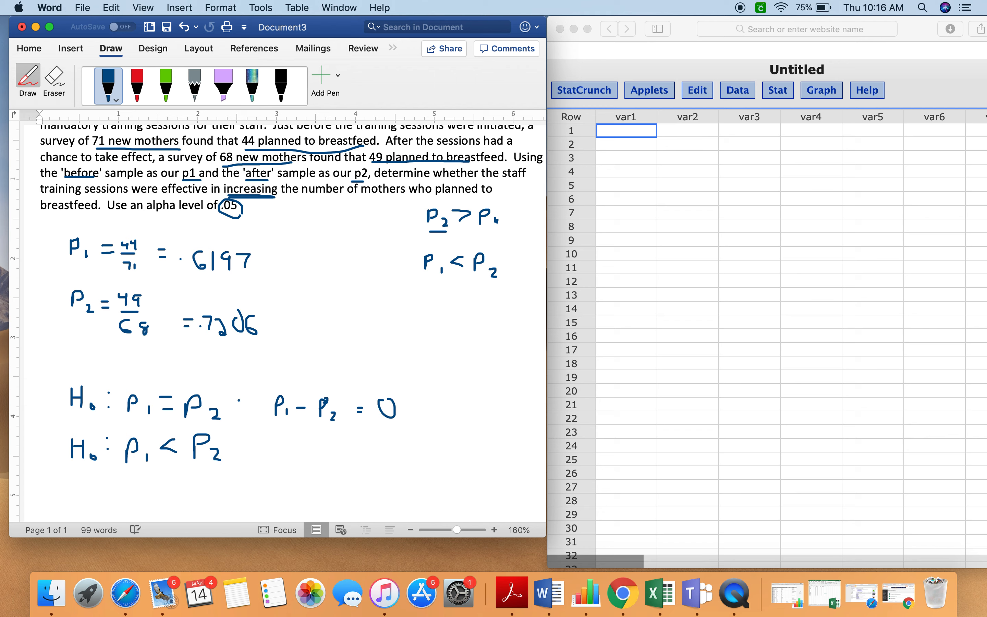
mouse_move(199, 416)
mouse_down()
mouse_move(179, 425)
mouse_move(163, 417)
mouse_up()
mouse_move(263, 455)
mouse_down()
mouse_move(267, 435)
mouse_move(283, 465)
mouse_move(316, 449)
mouse_move(330, 457)
mouse_move(402, 450)
mouse_move(391, 442)
mouse_up()
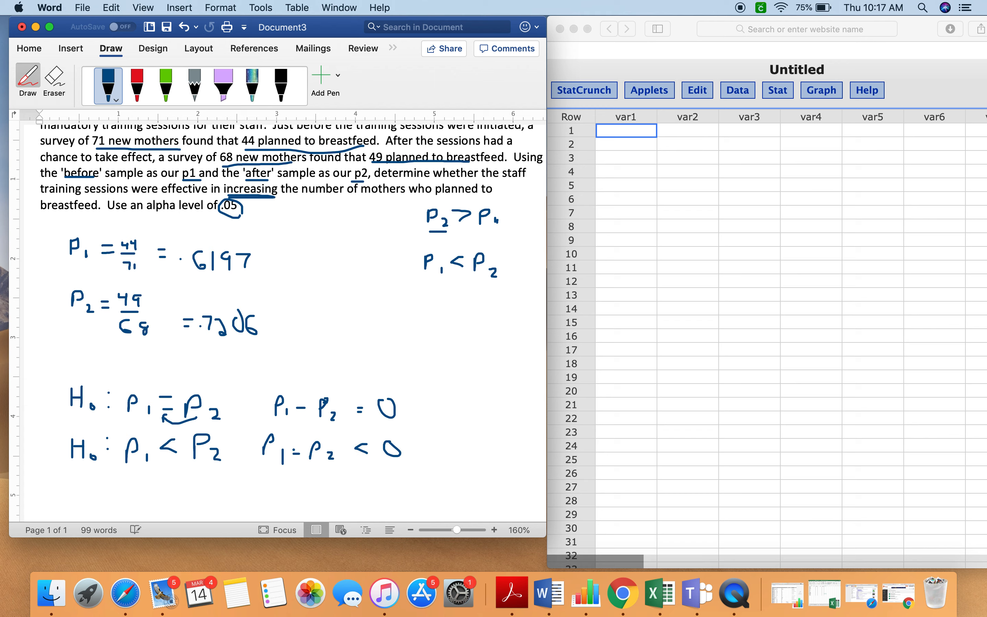
mouse_move(211, 463)
mouse_down()
mouse_move(191, 478)
mouse_move(170, 462)
mouse_up()
scroll(241, 447, down, 3)
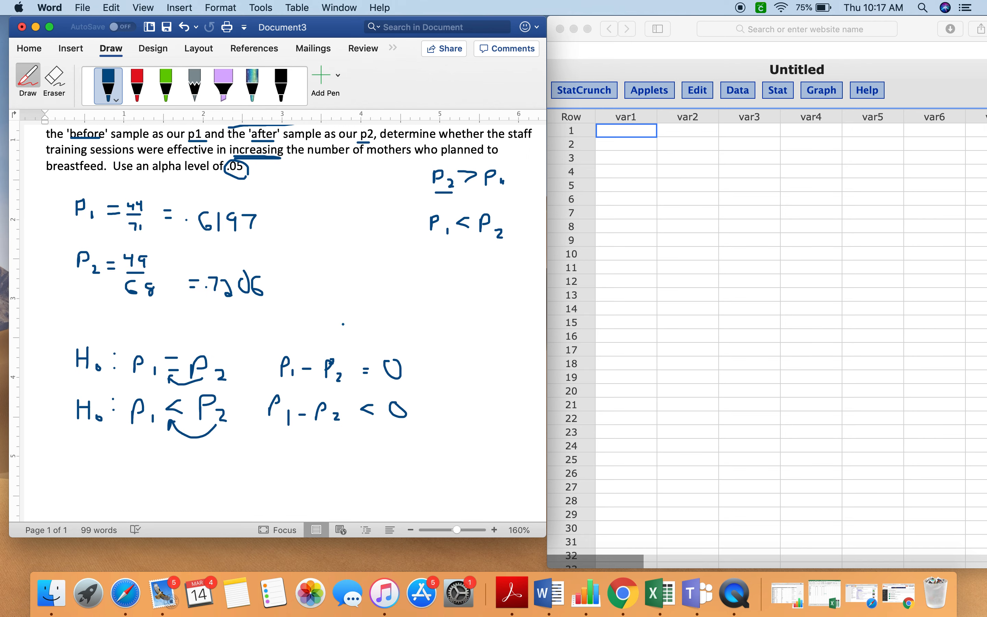
scroll(341, 325, up, 3)
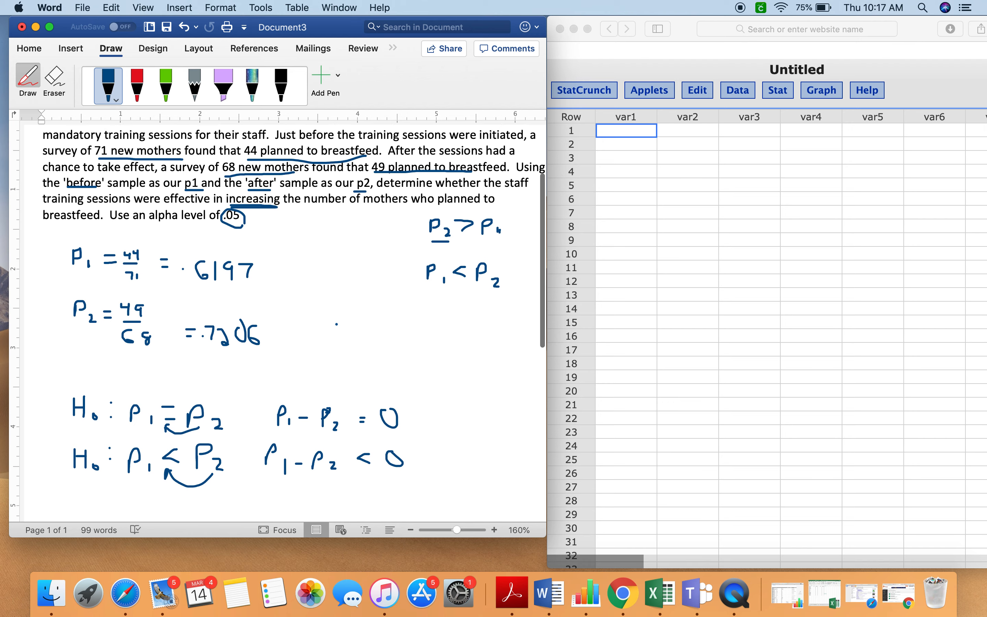
Switch to StatCrunch and open the two-sample proportion test with summary data, shifting the browser window to reach the options and back.
click(780, 90)
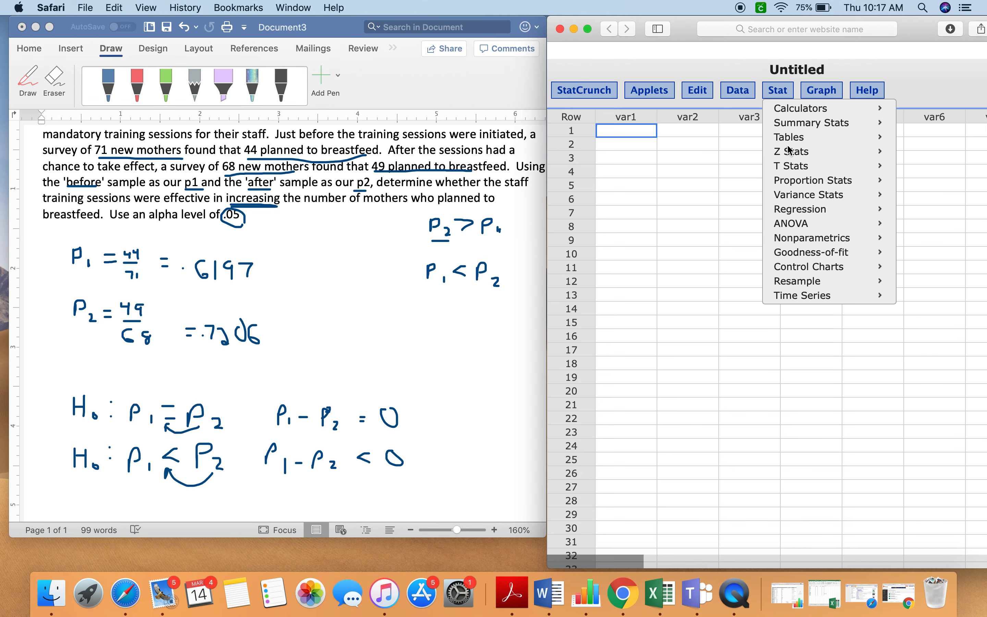
click(807, 180)
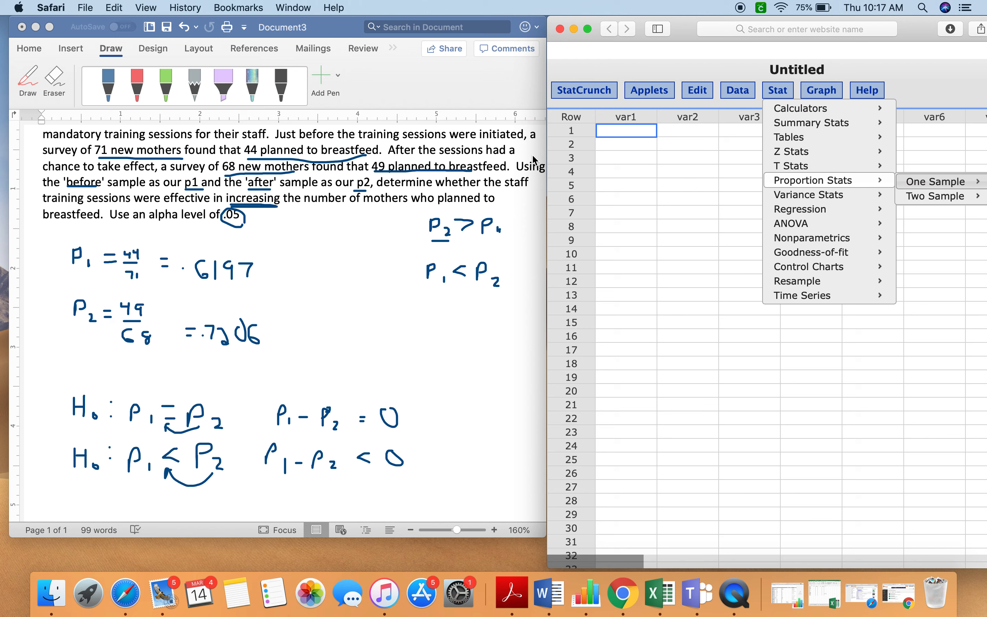
click(818, 180)
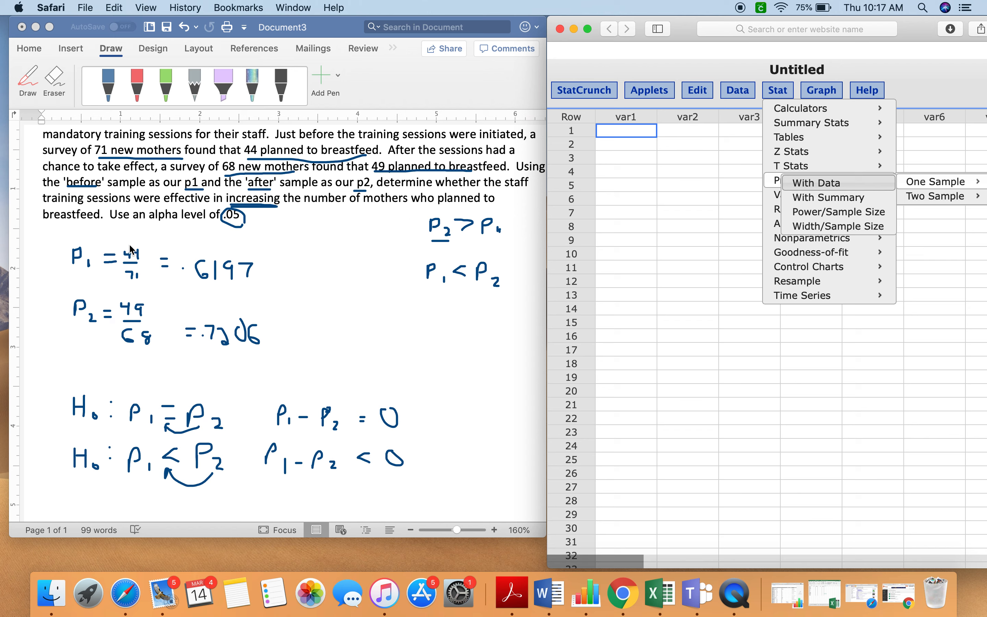
click(115, 372)
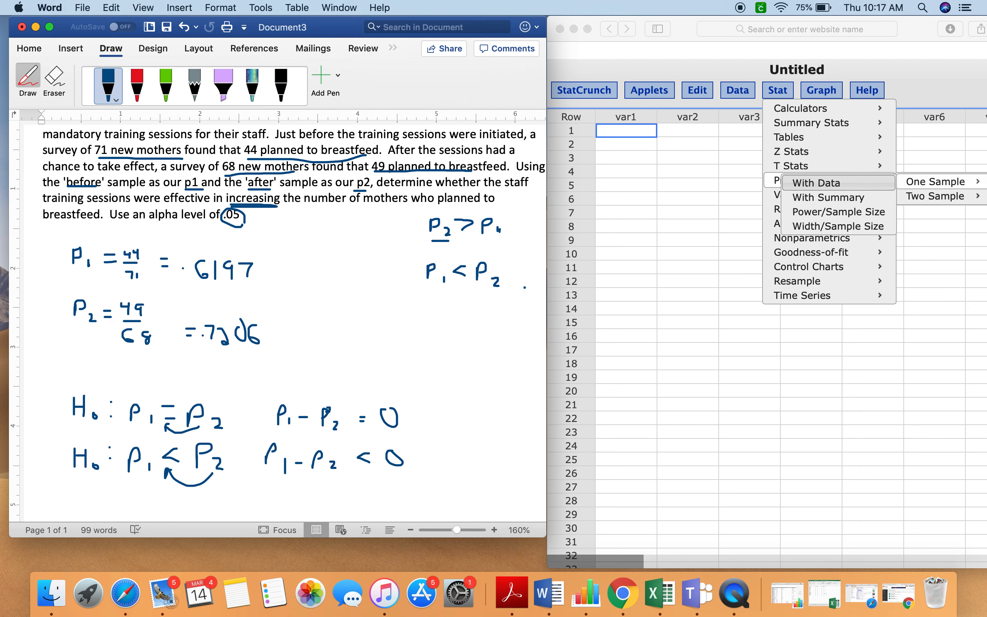
click(884, 161)
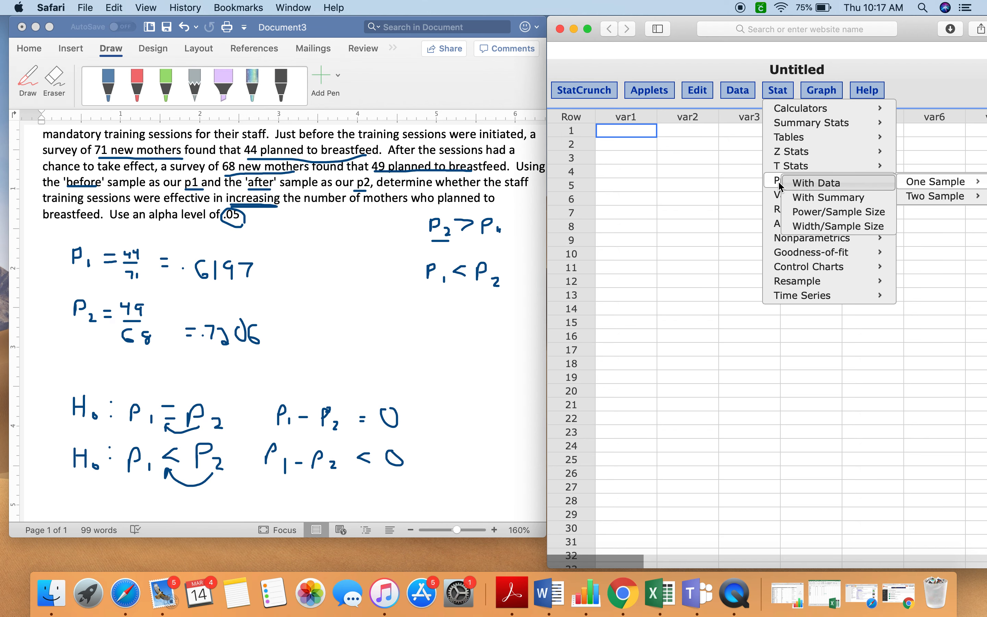
mouse_move(789, 181)
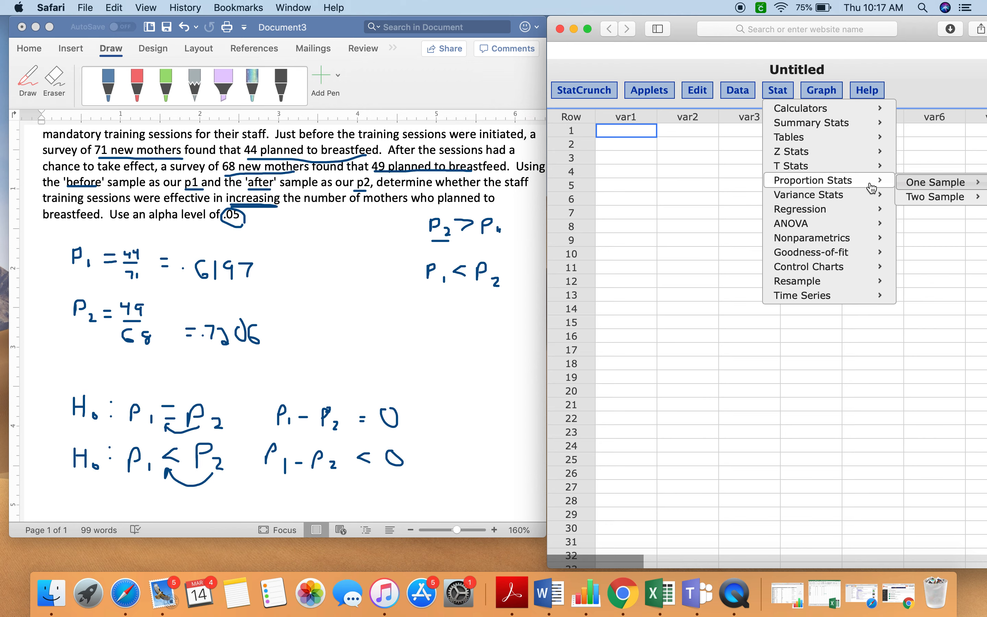
drag(905, 32, 834, 32)
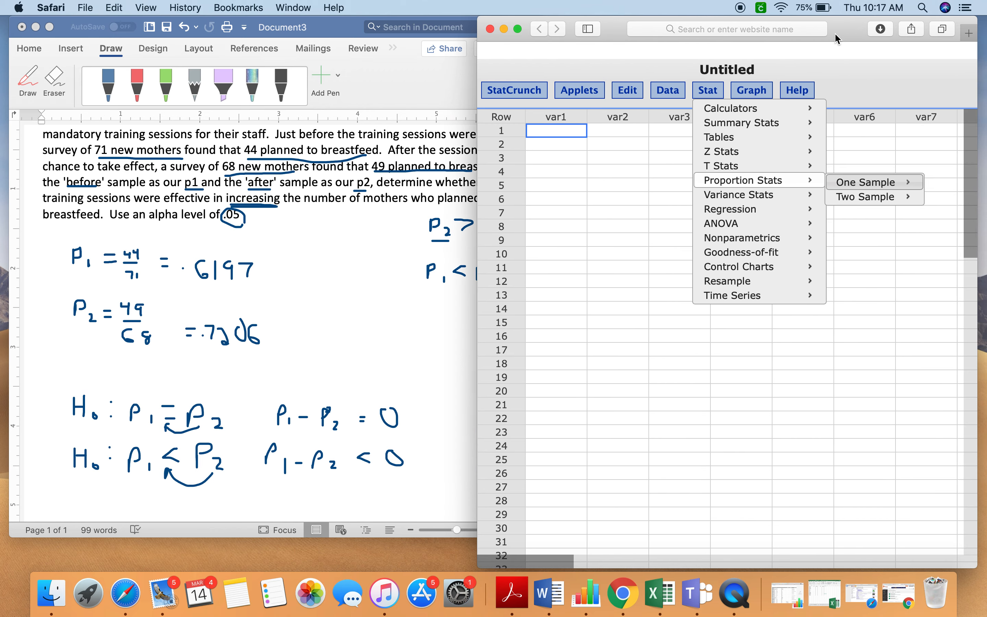
mouse_move(856, 202)
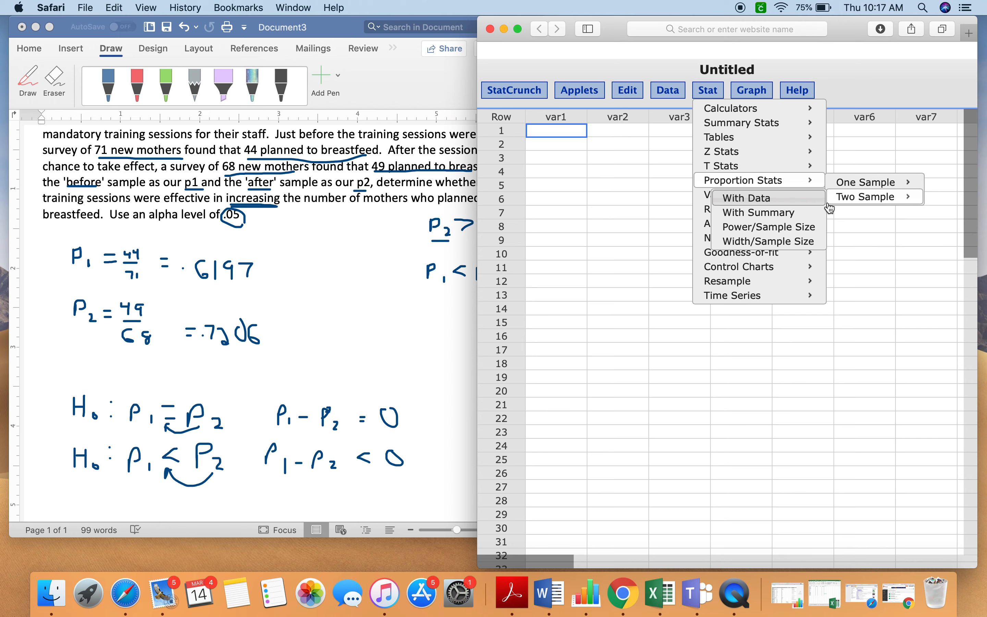
click(780, 213)
drag(614, 38, 680, 37)
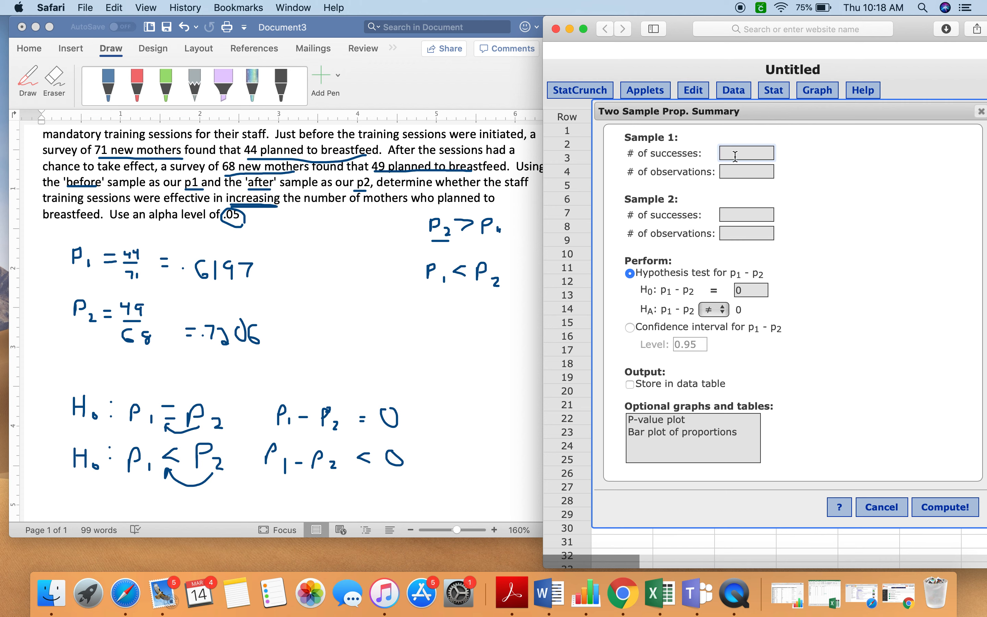
Enter 44 successes out of 71 observations for sample 1 and 49 successes out of 68 observations for sample 2.
text(44)
click(742, 175)
text(71)
click(734, 208)
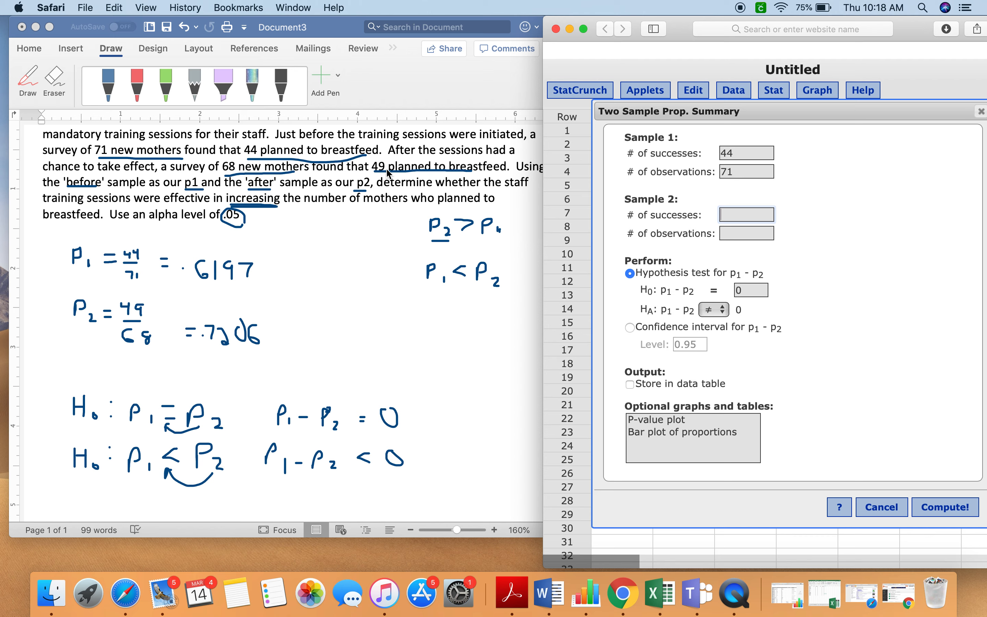
text(49)
click(748, 235)
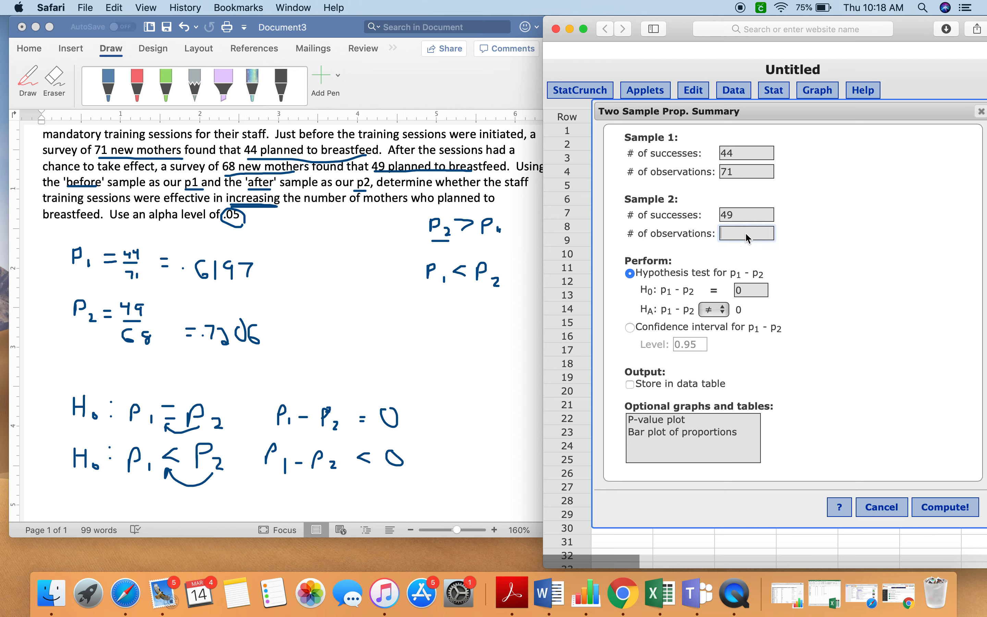
text(68)
Set the alternative hypothesis to p1 - p2 < 0, compute the test and move the browser window to show the results.
click(725, 310)
click(719, 329)
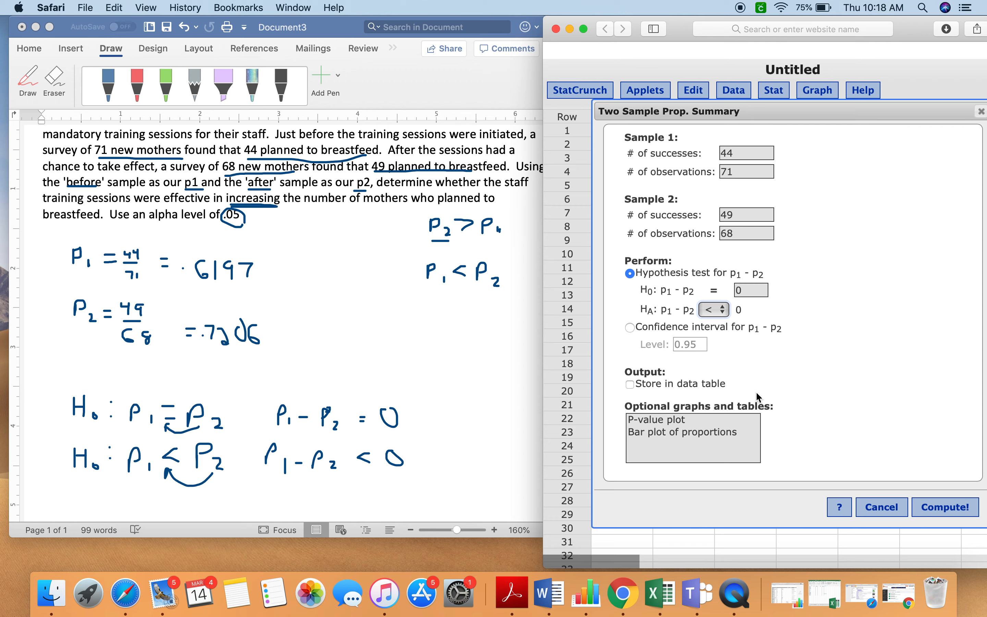
drag(916, 38, 896, 37)
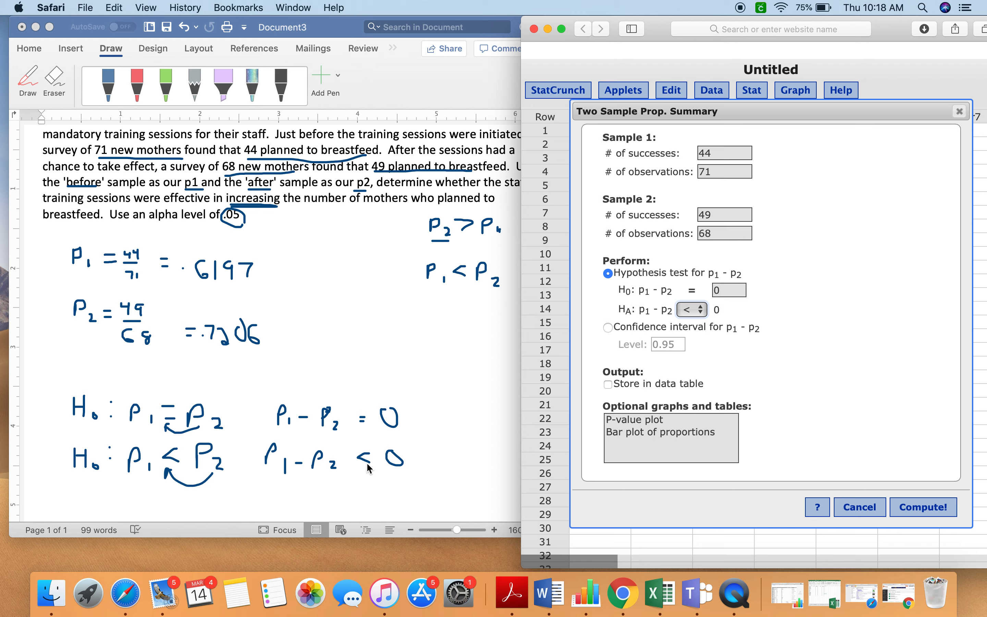
click(942, 510)
drag(912, 84, 852, 25)
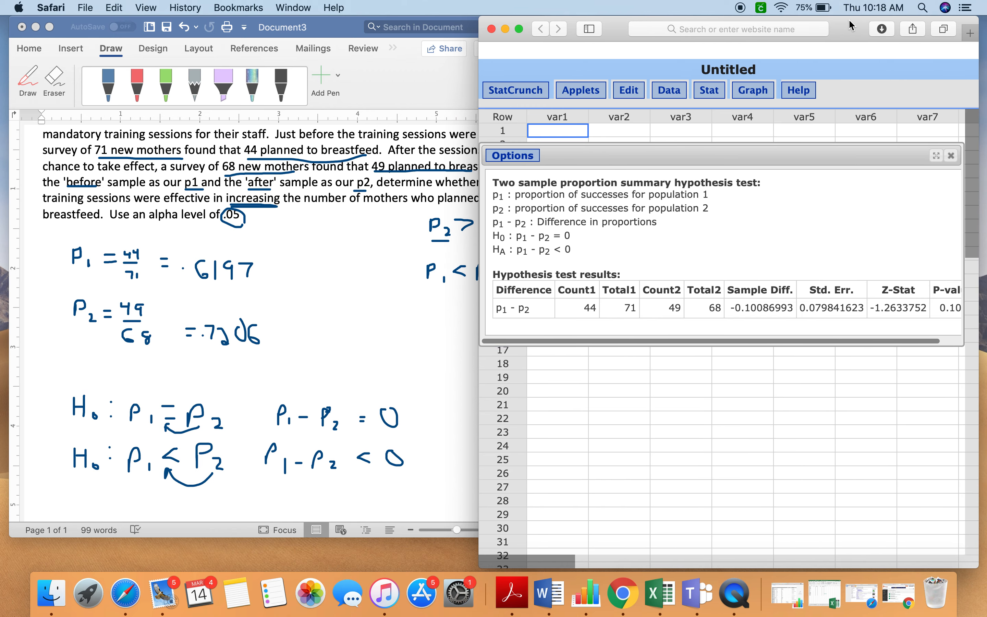
Examine the hypothesis test results across to the P-value, highlight the sample difference and switch back to the Word document.
scroll(682, 305, right, 3)
scroll(684, 305, left, 3)
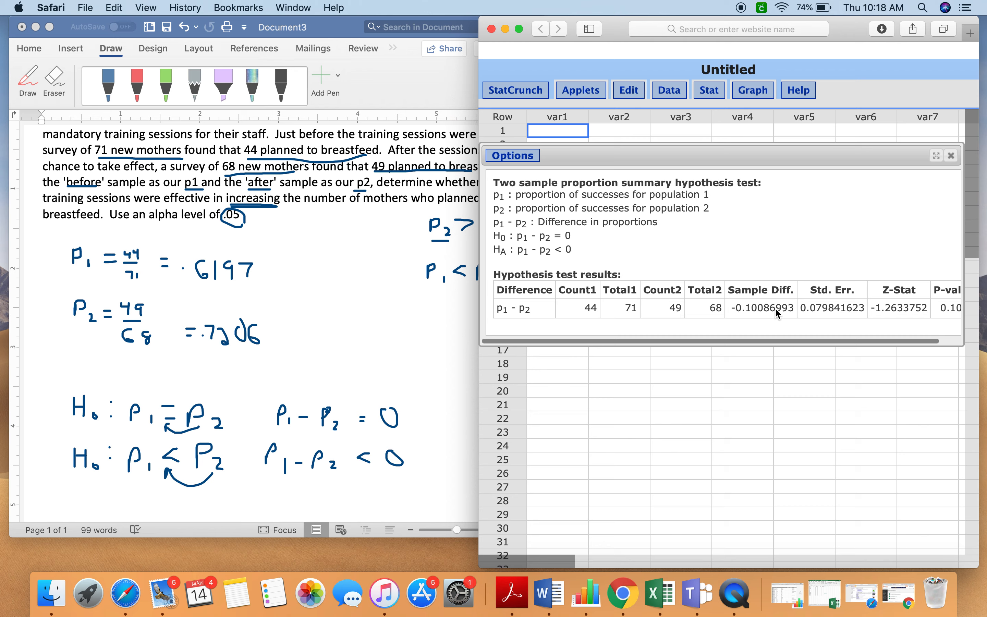
scroll(775, 308, right, 2)
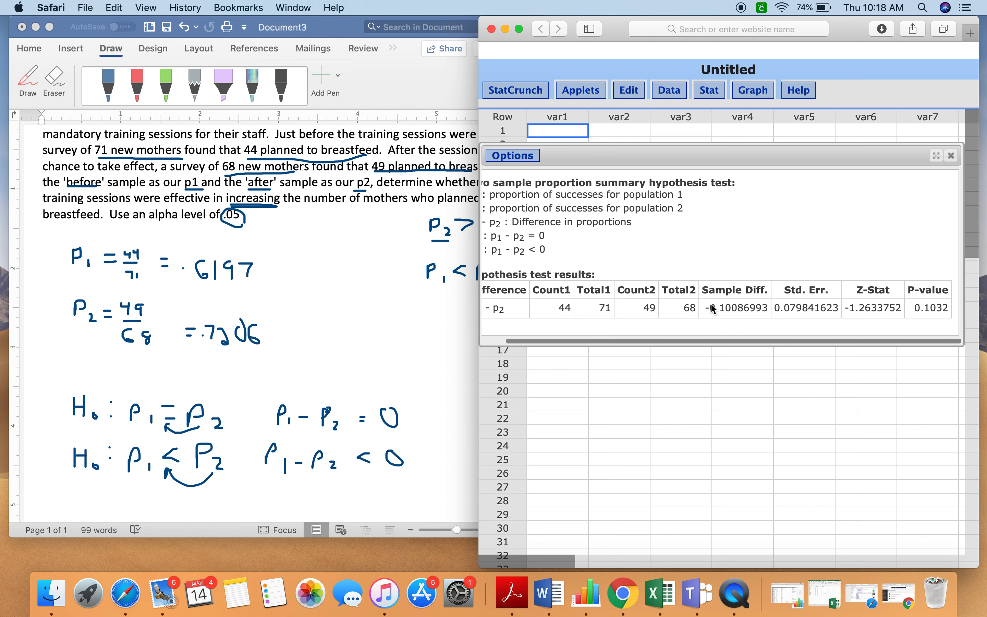
drag(708, 310, 772, 309)
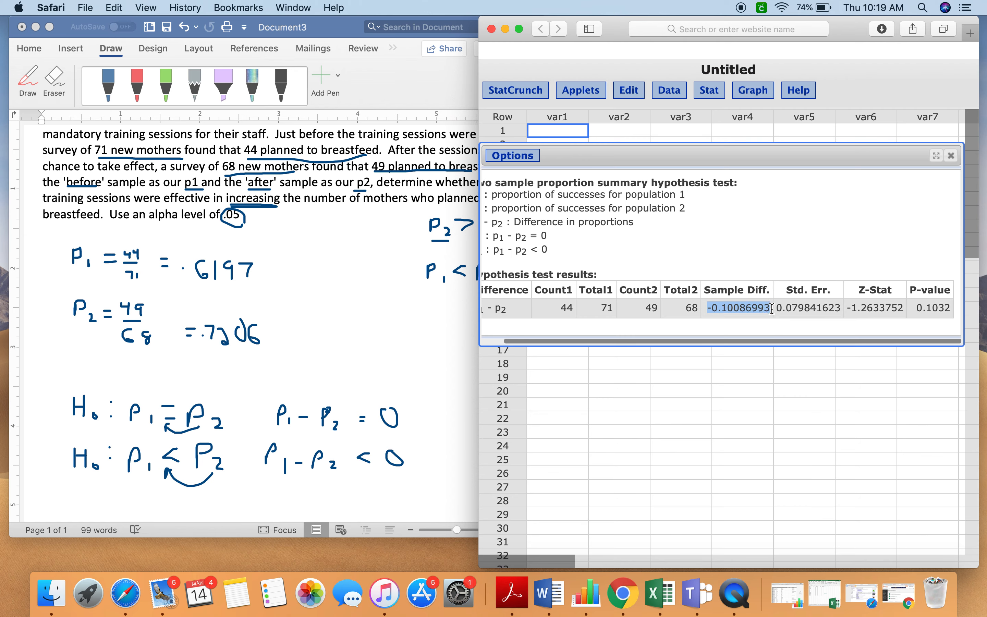
click(408, 337)
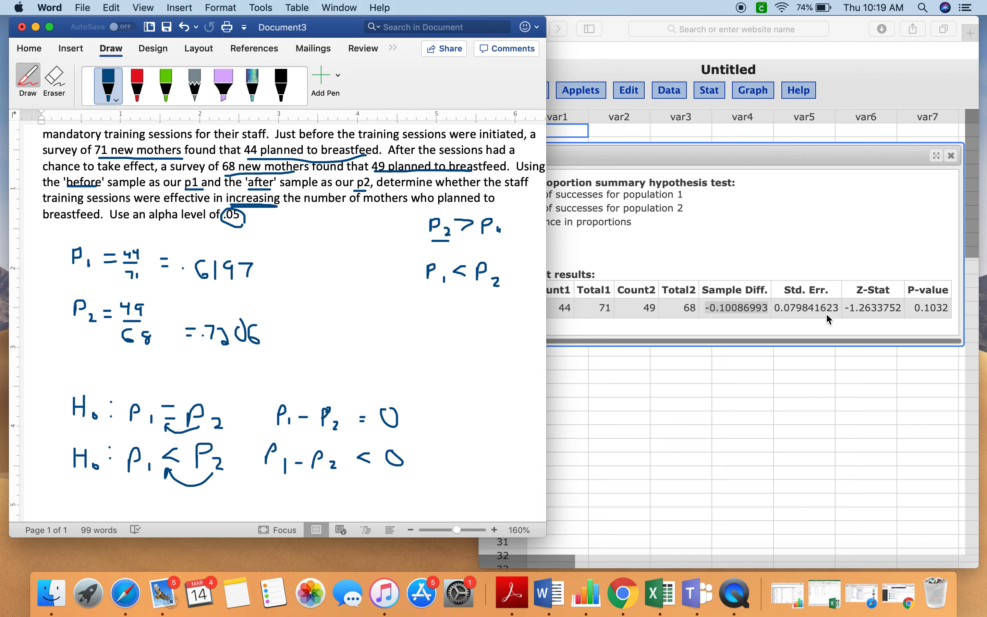
Switch to StatCrunch, examine the standard error and Z-statistic in the test results and highlight the P-value.
click(800, 306)
drag(779, 308, 882, 307)
scroll(818, 308, right, 1)
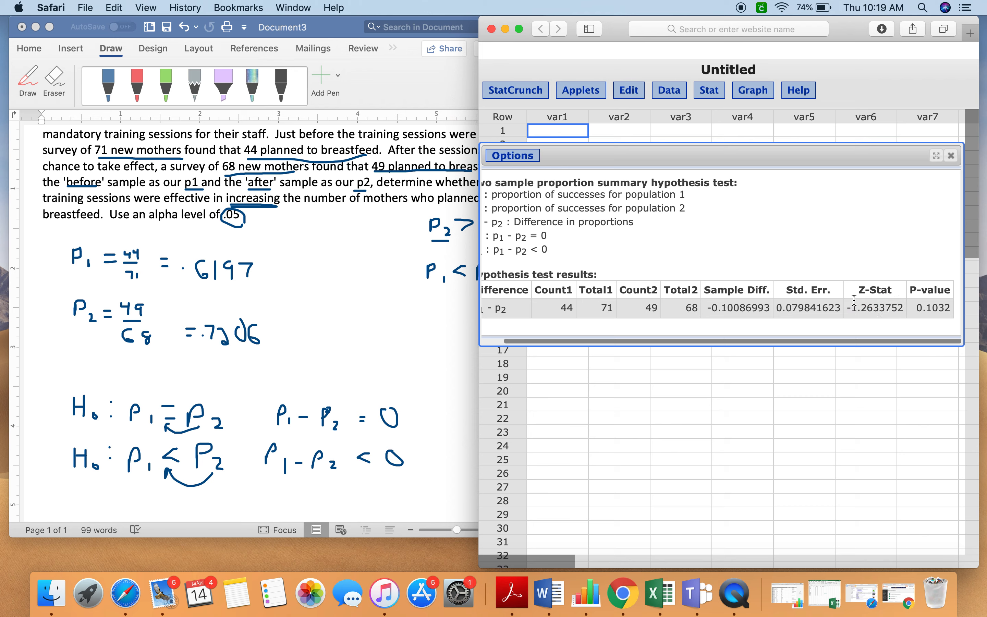
scroll(856, 298, right, 1)
drag(906, 307, 952, 308)
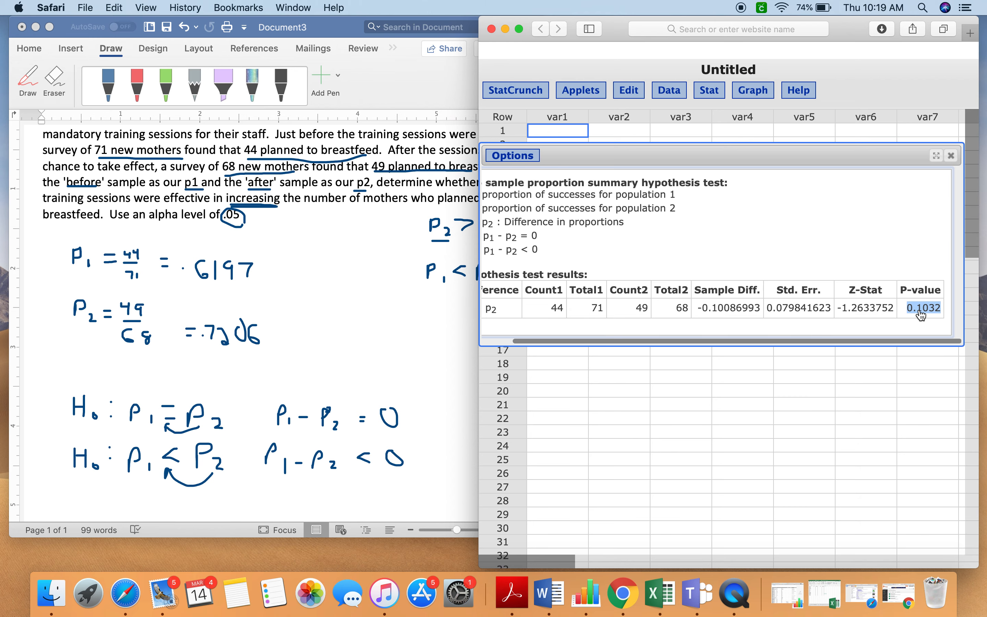
Switch back to the Word document and handwrite P = .1032 in blue ink beside the sample proportions.
click(431, 310)
click(110, 86)
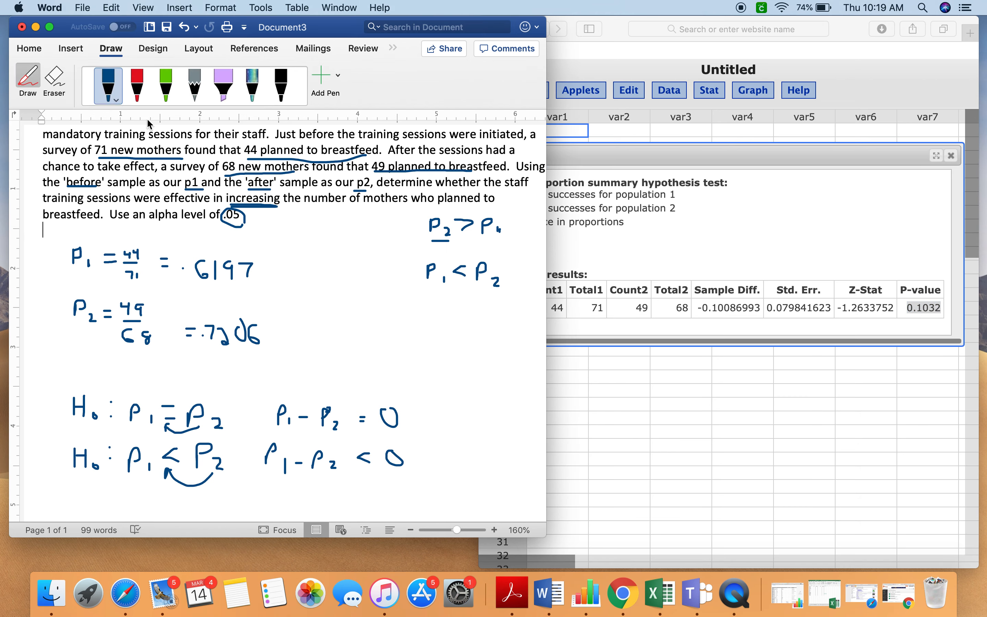
click(113, 90)
click(342, 336)
mouse_move(397, 336)
mouse_down()
mouse_move(397, 355)
mouse_move(442, 339)
mouse_move(451, 353)
mouse_move(485, 358)
mouse_up()
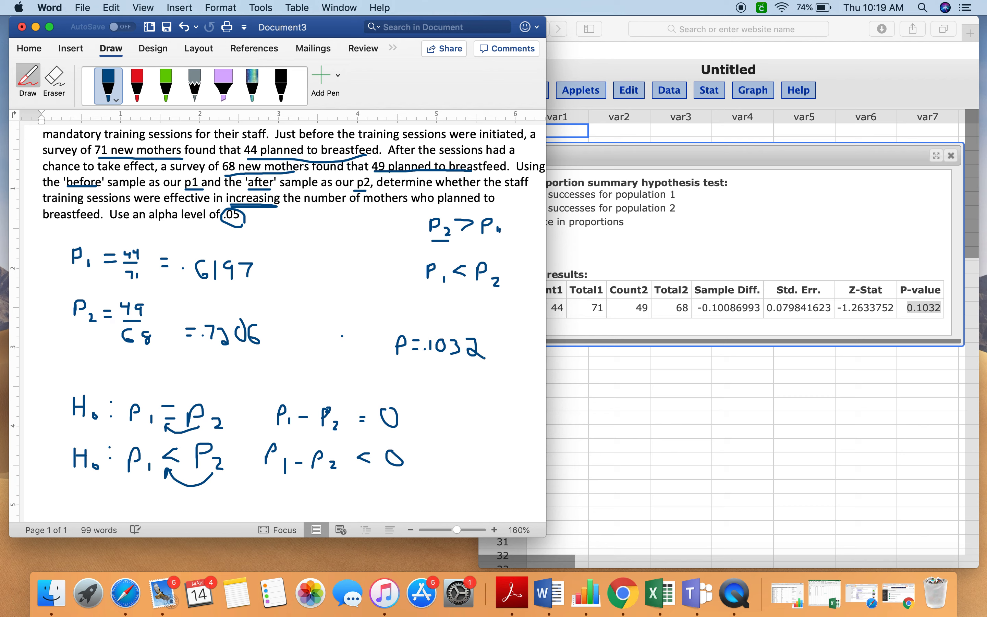
Handwrite α = .05 and, below it, the decision .1032 > .05, p > α, "fail to rej H0".
mouse_move(407, 367)
mouse_down()
mouse_move(401, 376)
mouse_move(412, 377)
mouse_up()
drag(447, 373, 465, 383)
mouse_move(435, 418)
mouse_down()
mouse_move(434, 431)
mouse_move(450, 420)
mouse_move(453, 434)
mouse_move(512, 428)
mouse_move(515, 416)
mouse_move(522, 431)
mouse_up()
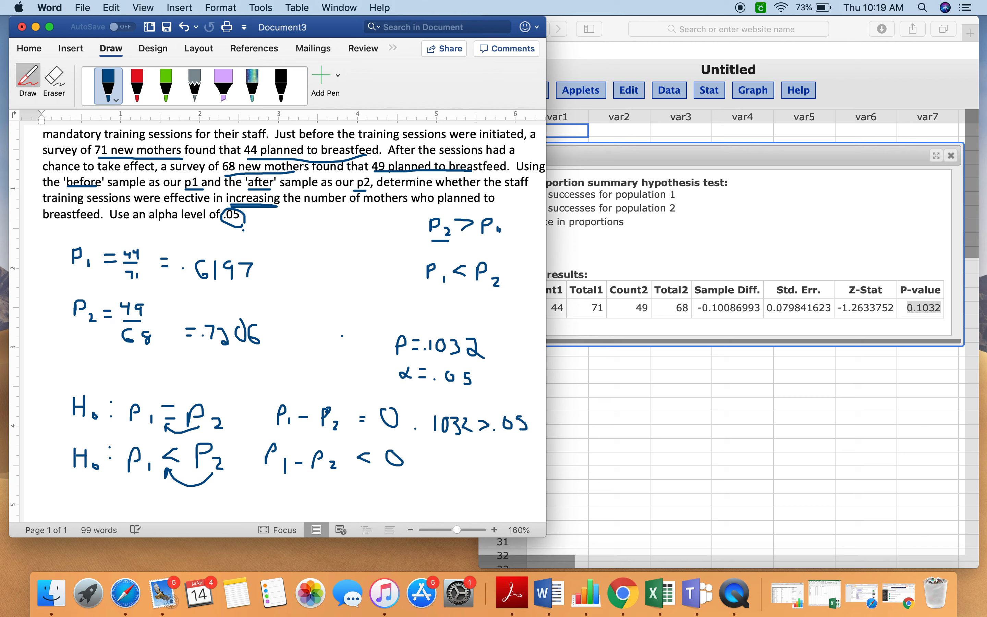
mouse_move(449, 448)
mouse_down()
mouse_move(449, 455)
mouse_move(496, 454)
mouse_move(445, 486)
mouse_move(475, 484)
mouse_up()
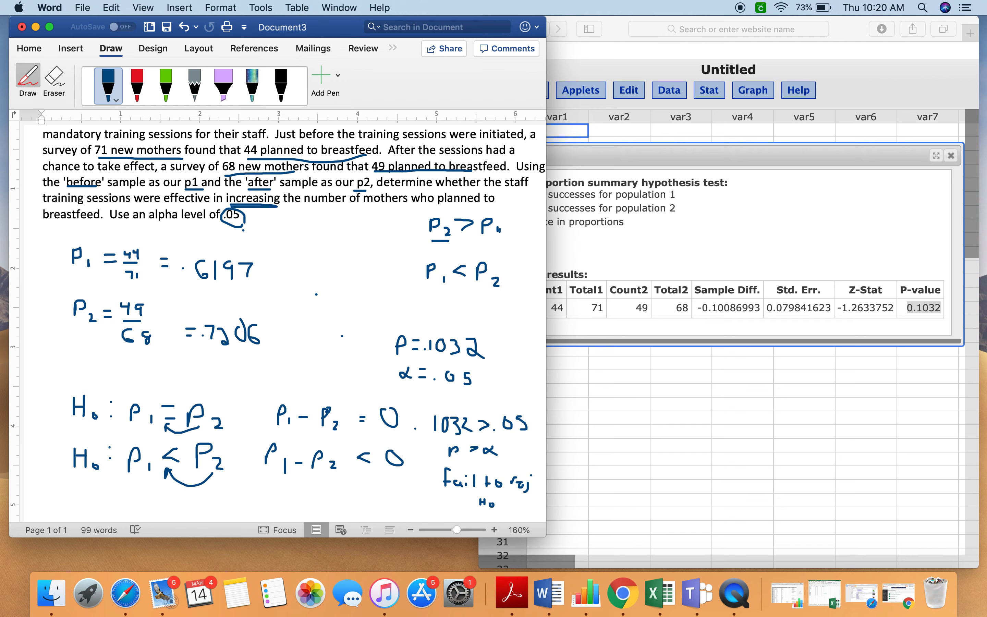
Stop inking and enter below the hypotheses: "We do not have evidence that the training sessions were effective in increasing the number of mothers who planned to breastfeed.".
scroll(302, 294, down, 1)
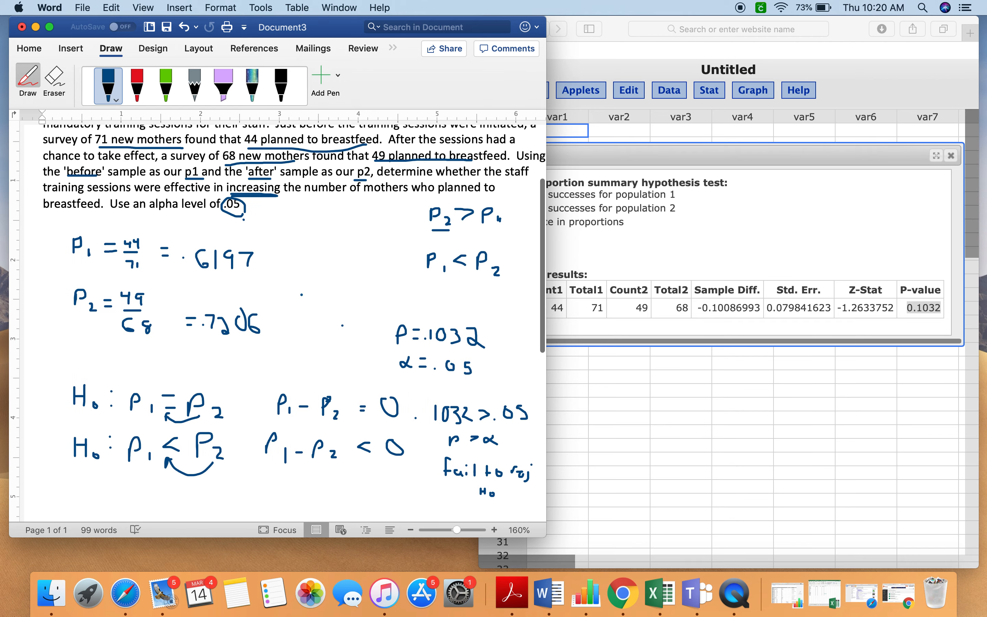
scroll(277, 319, up, 1)
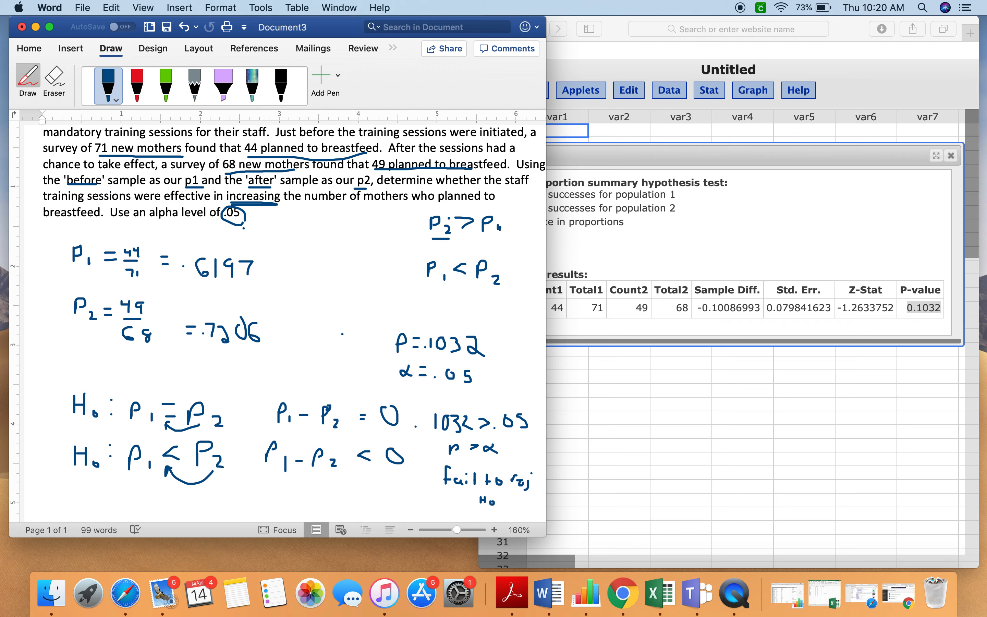
scroll(497, 221, down, 3)
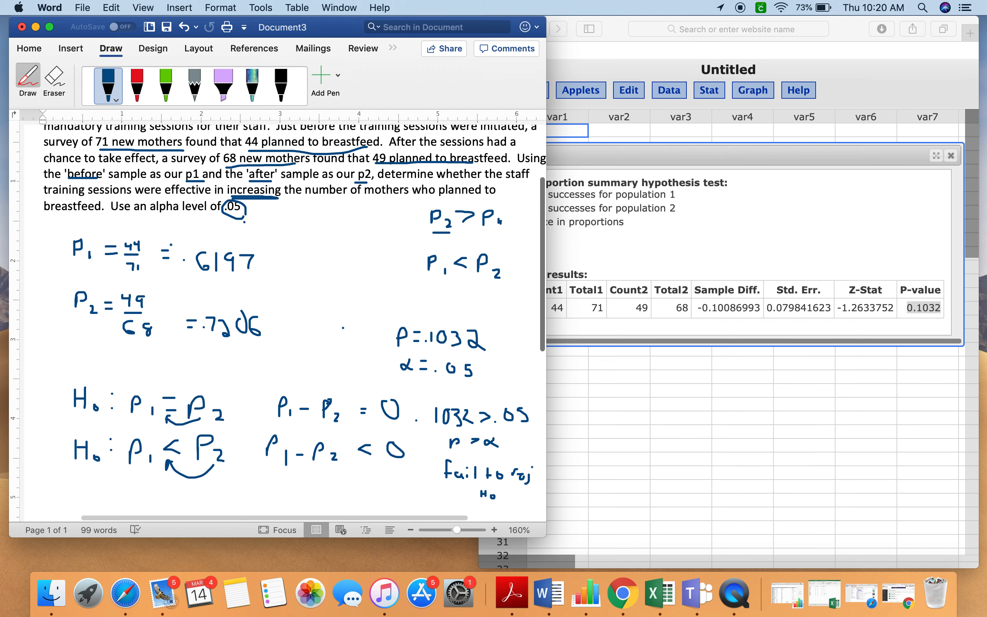
scroll(278, 296, down, 3)
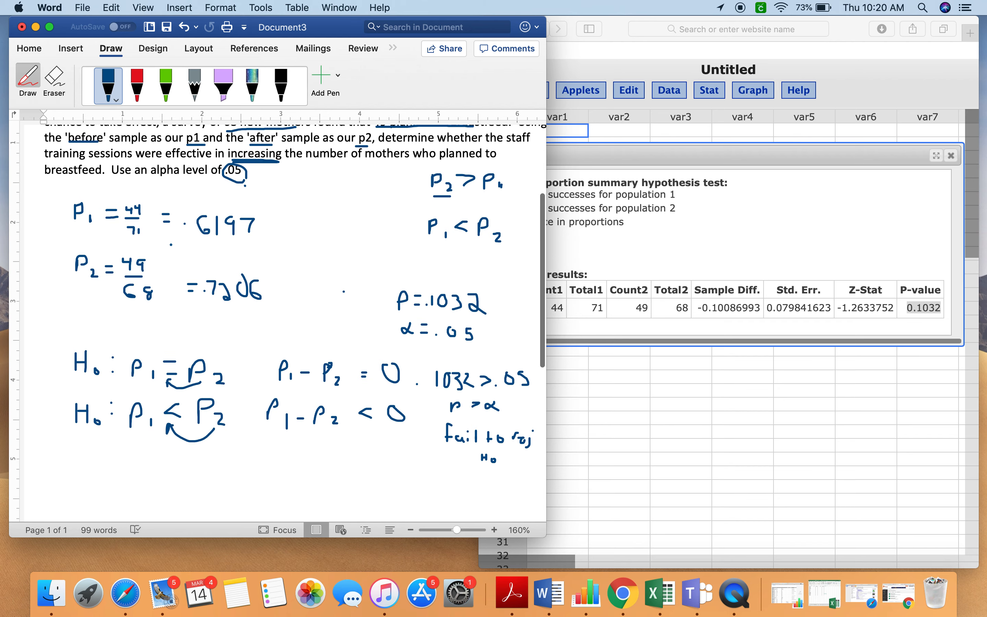
click(111, 48)
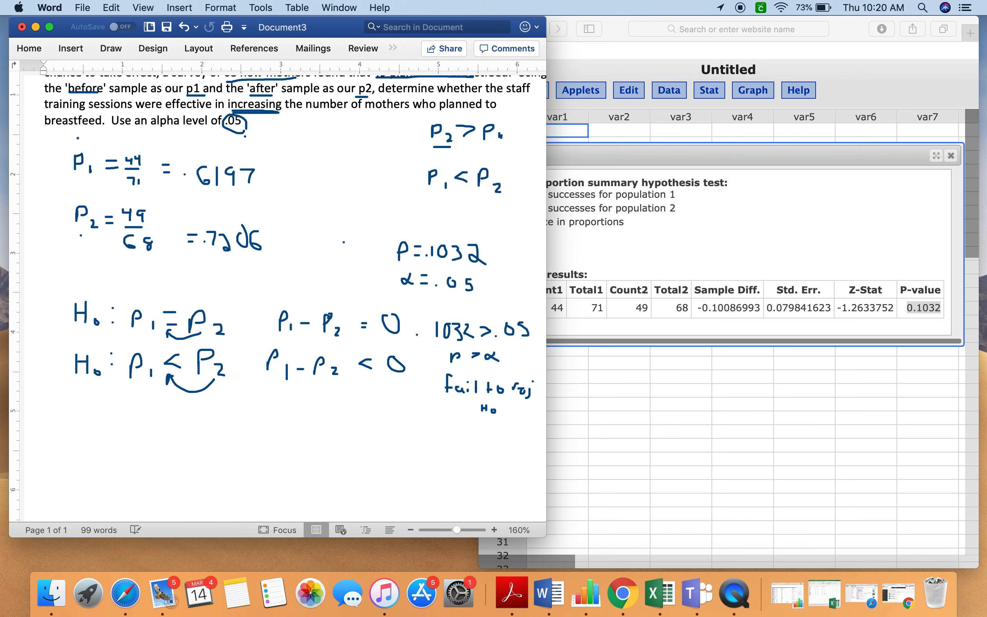
click(109, 49)
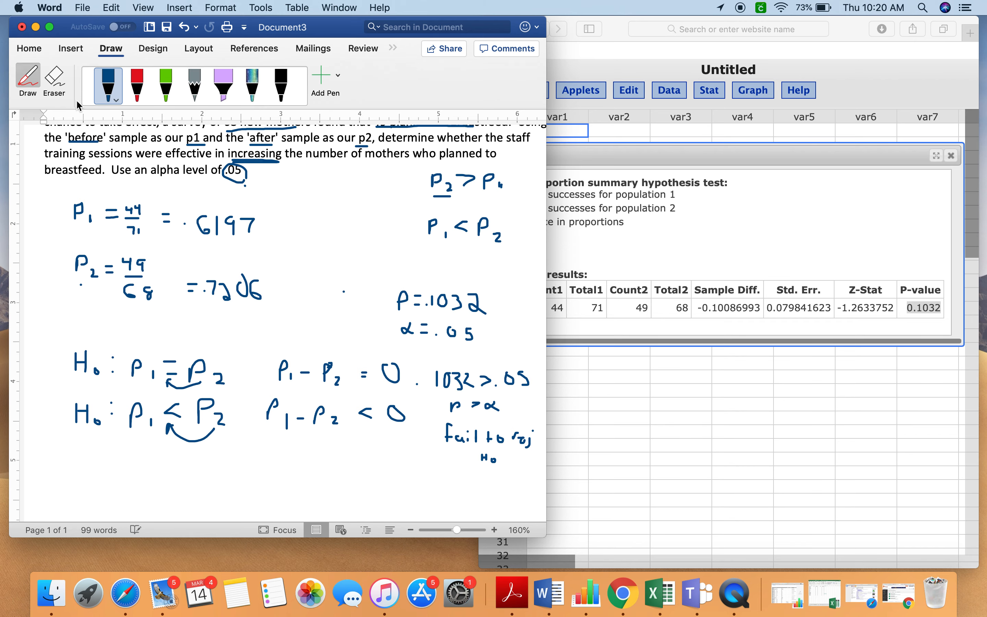
click(36, 83)
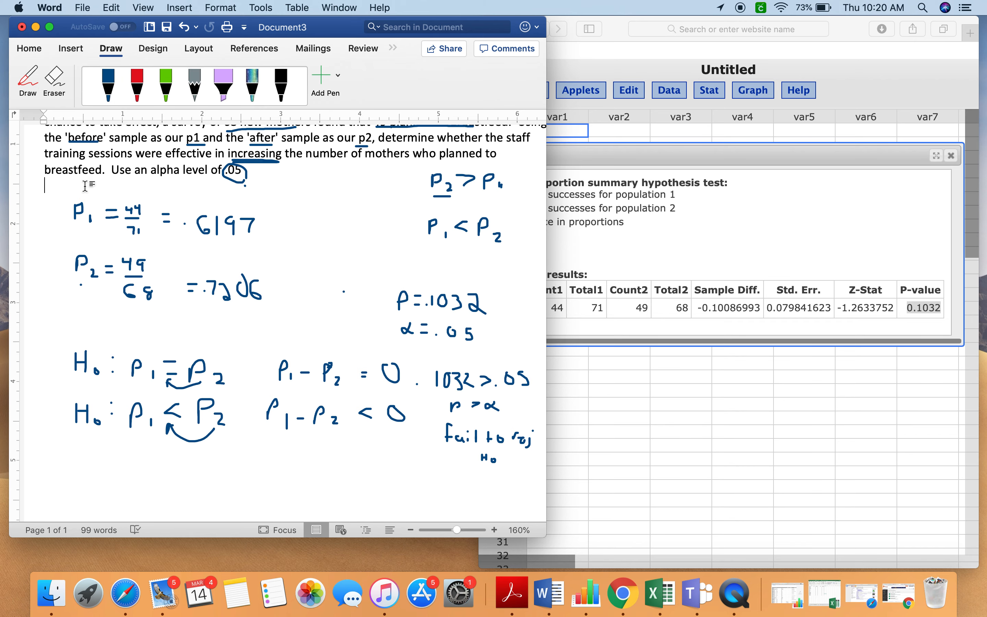
click(91, 478)
click(72, 461)
key(super+z)
double_click(94, 476)
text(We do not ha)
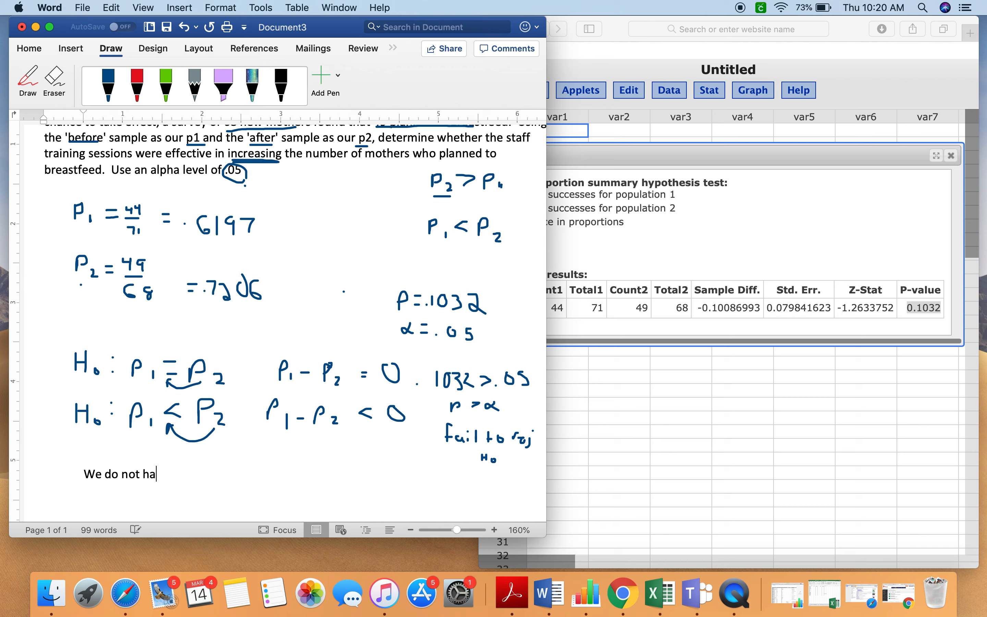
text(ve evidence that the tra)
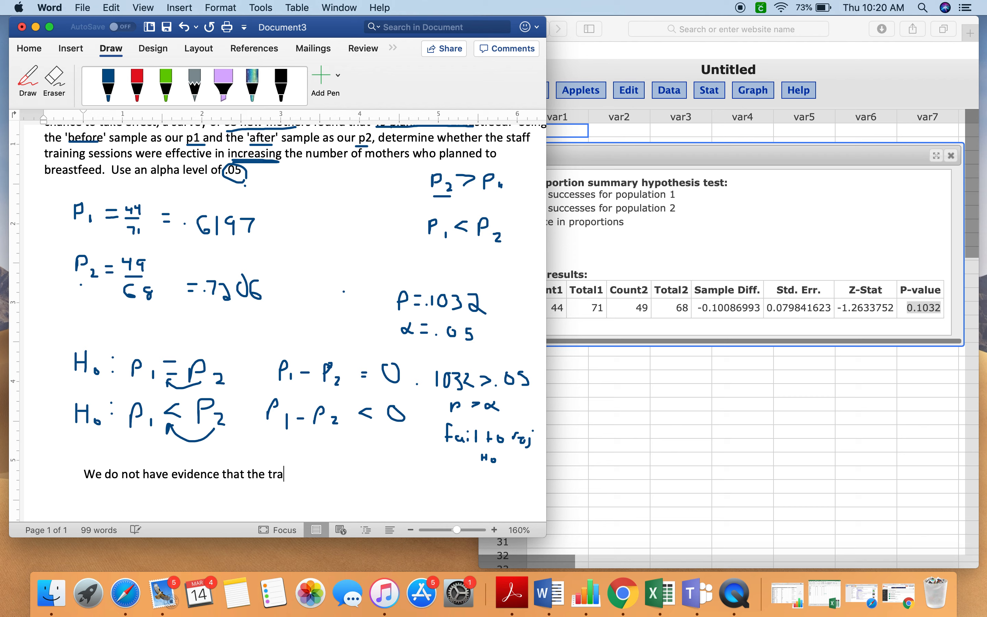
text(ining sessions were ef)
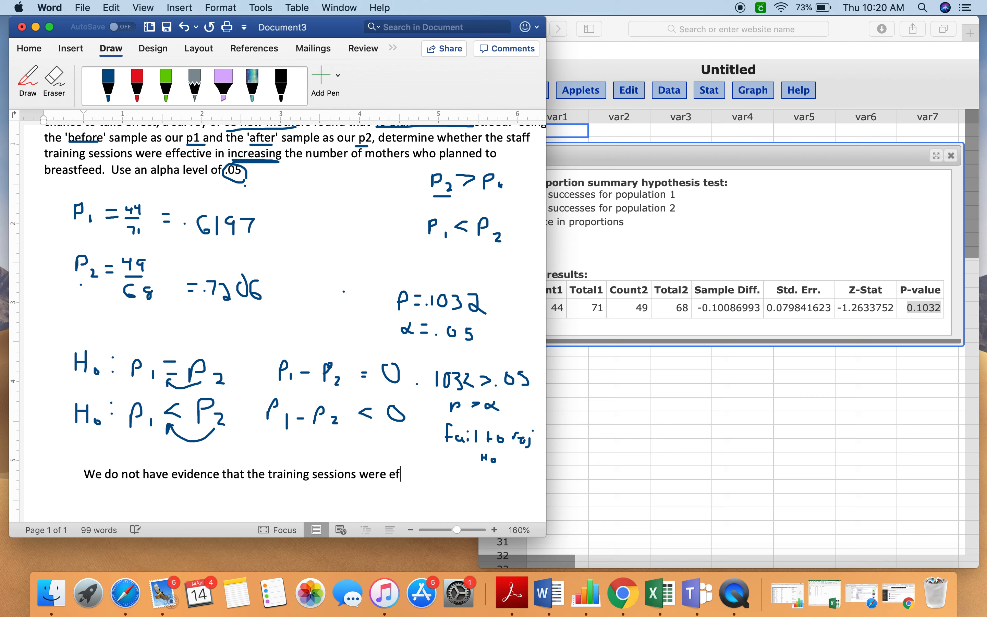
text(fective in increasing the num)
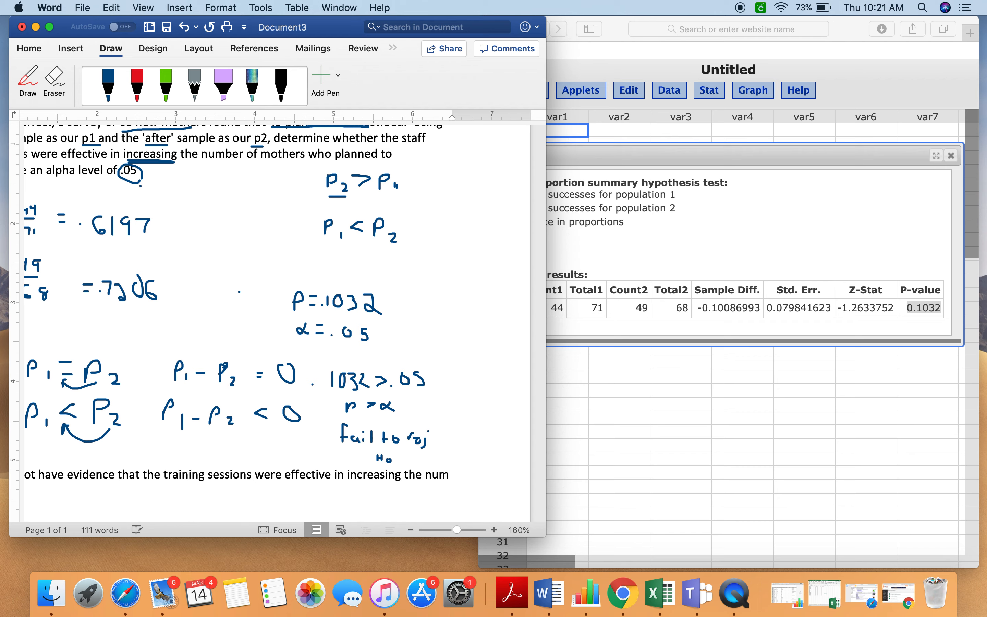
text(ber of mothers who planned to breastfeed.)
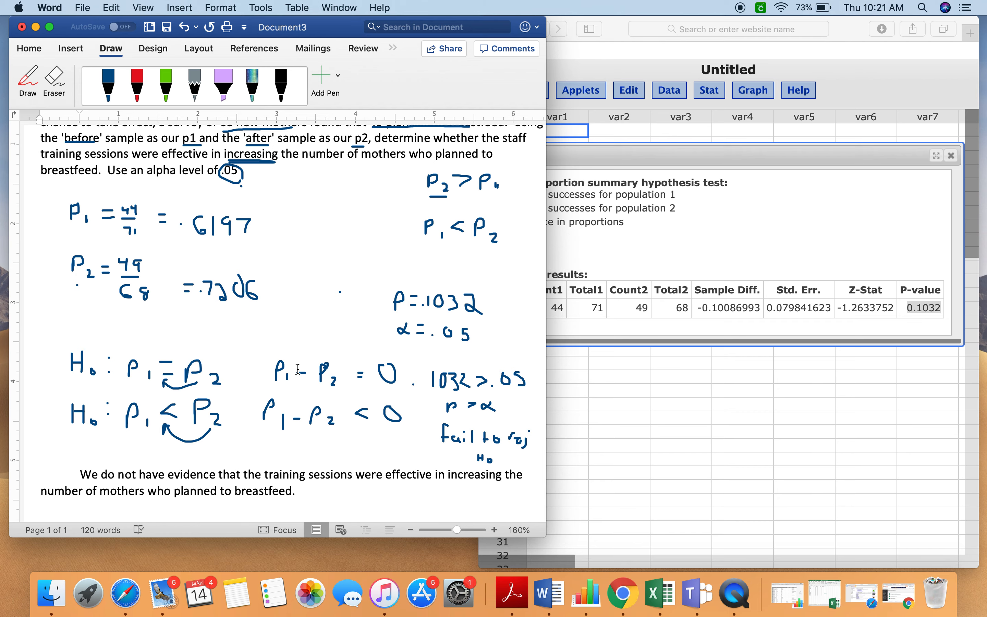
Review the written conclusion and the handwritten work back up to the start of the problem statement.
scroll(298, 366, down, 1)
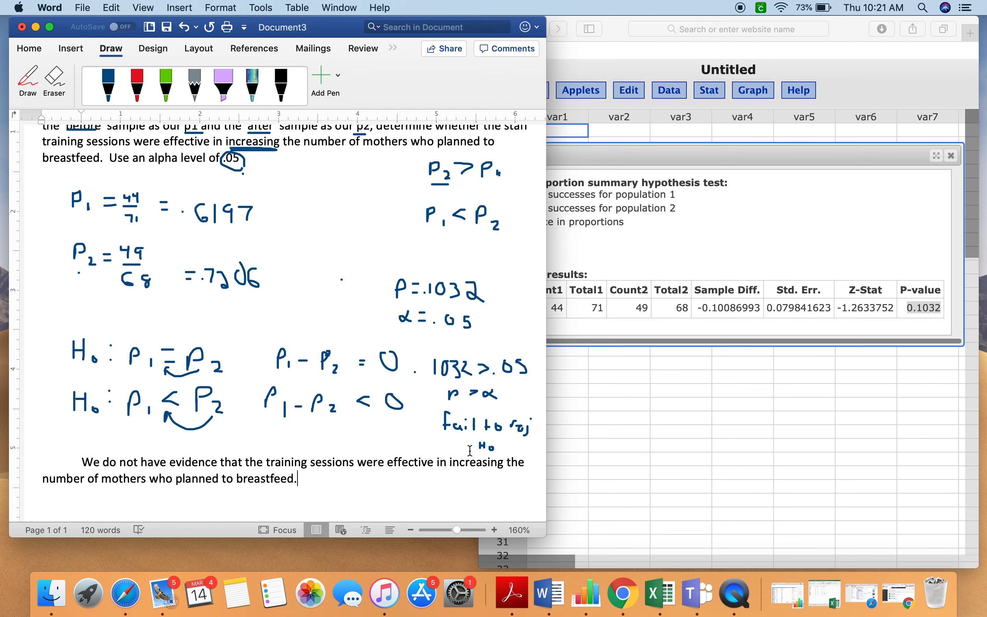
scroll(467, 453, down, 1)
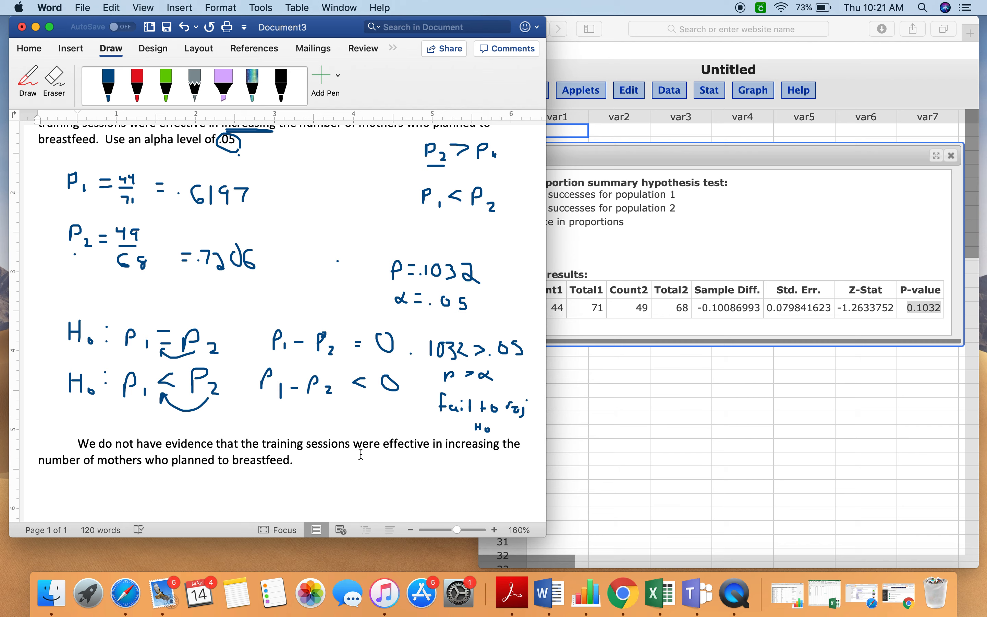
scroll(362, 454, up, 3)
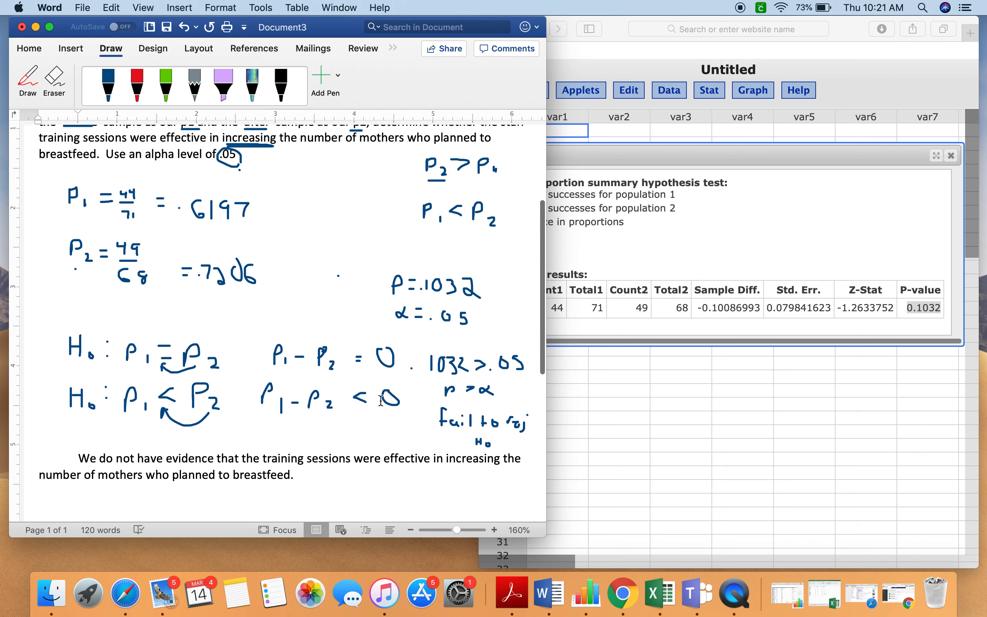
scroll(381, 401, up, 3)
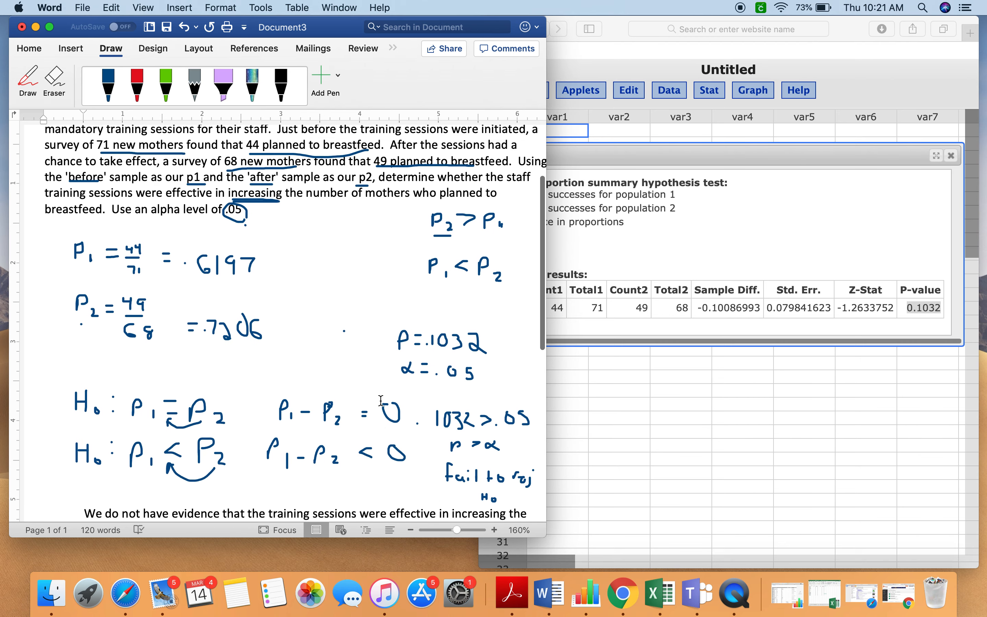
scroll(382, 401, up, 3)
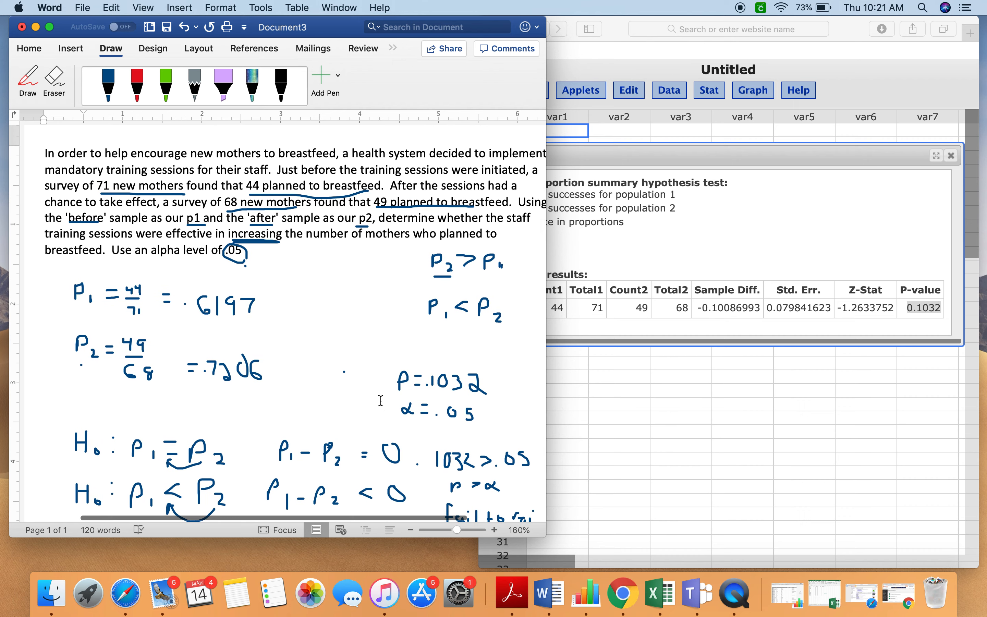